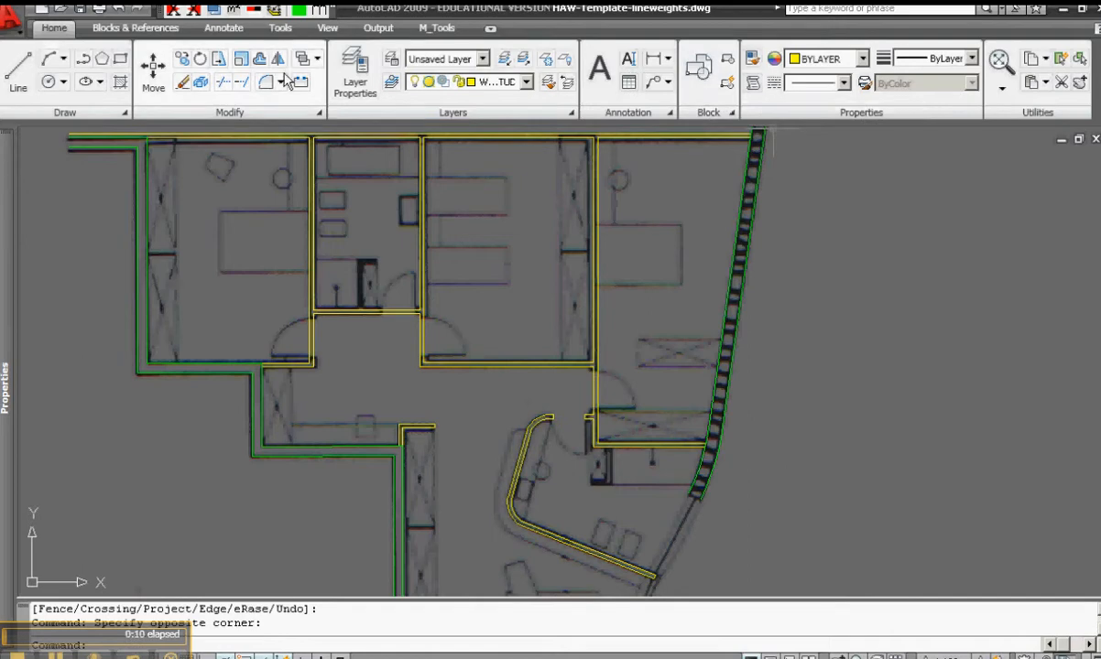
Step: Insert the "Bed-Single & table" block over the traced beds in the middle bedroom
click(702, 74)
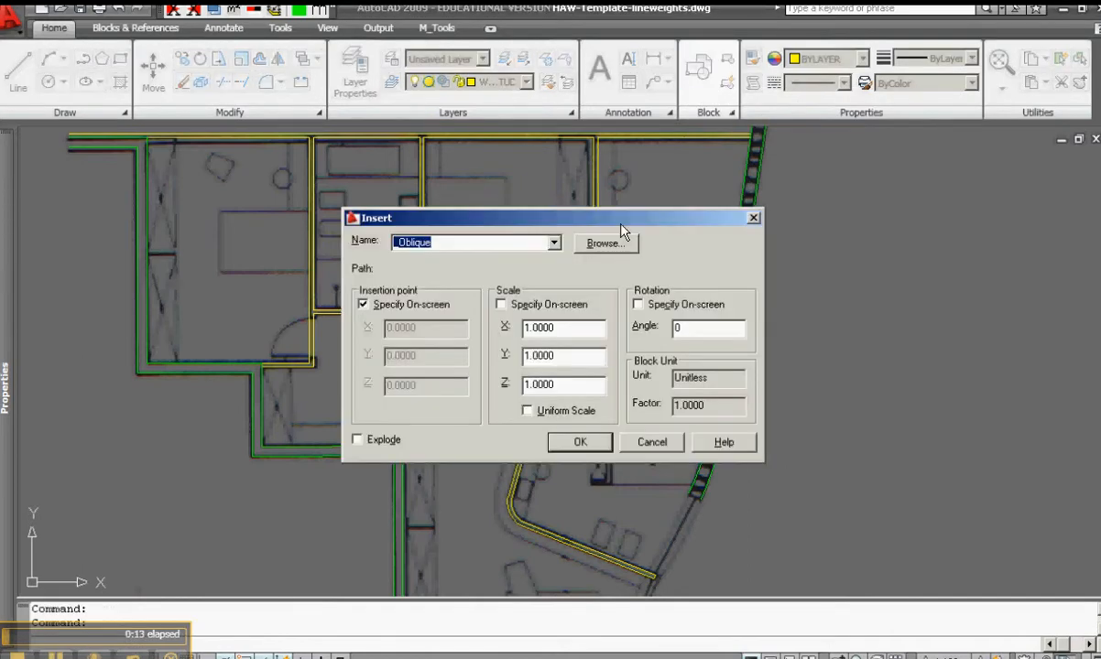
click(550, 242)
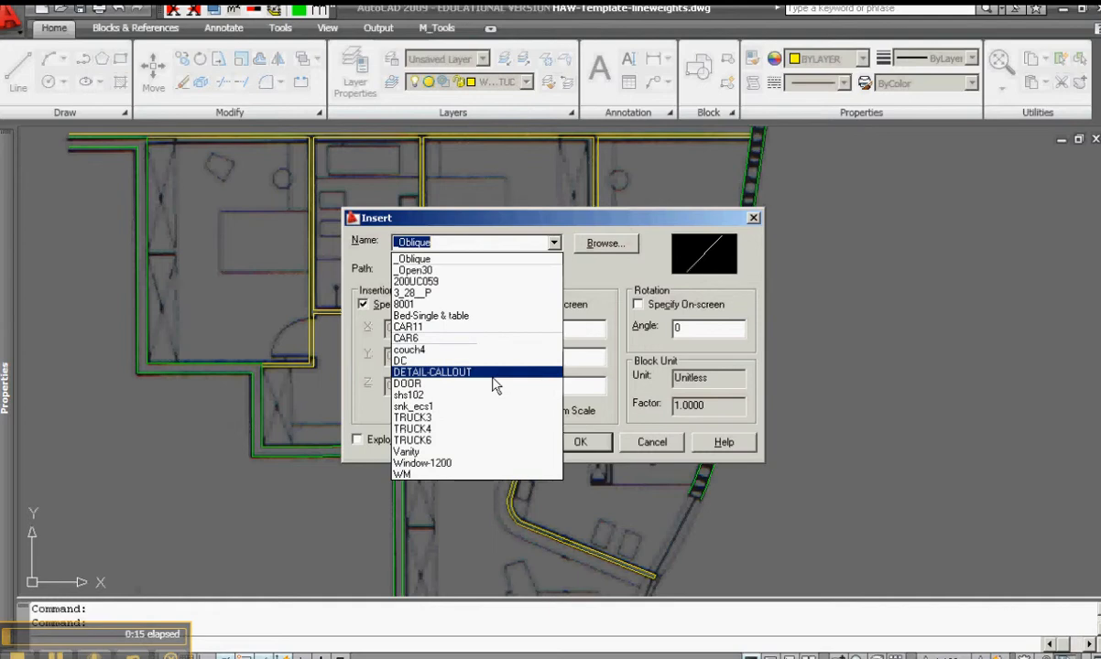
click(438, 316)
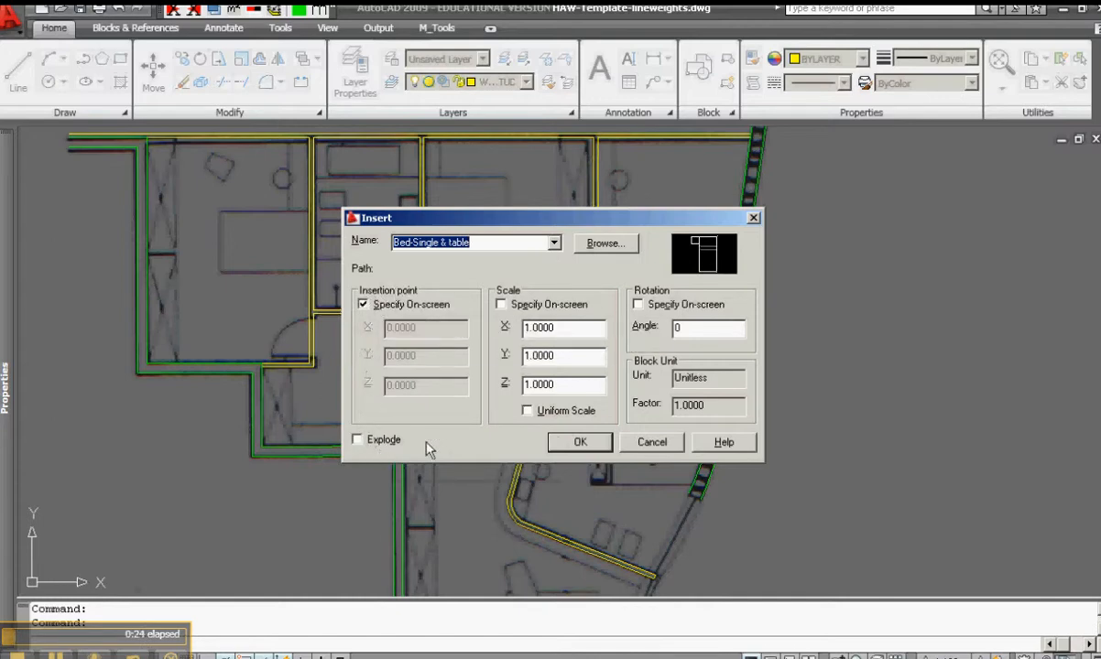
click(580, 441)
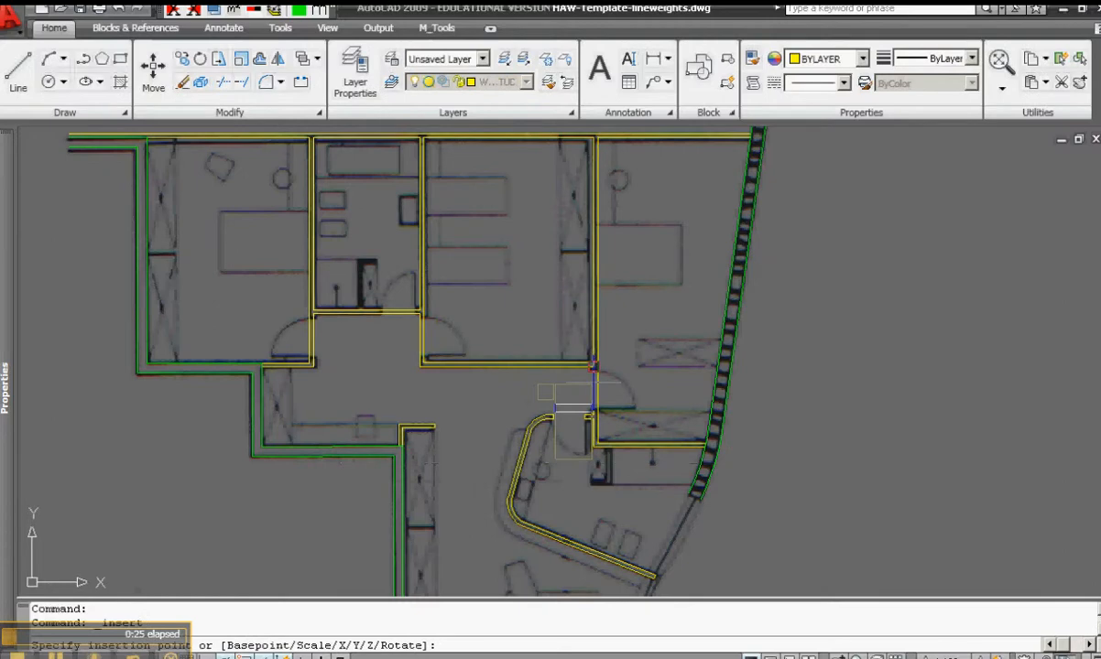
click(491, 196)
Step: Assign the inserted bed block in the middle bedroom to the FURN-FREE layer
click(480, 210)
click(406, 179)
scroll(502, 234, up, 3)
scroll(494, 147, up, 2)
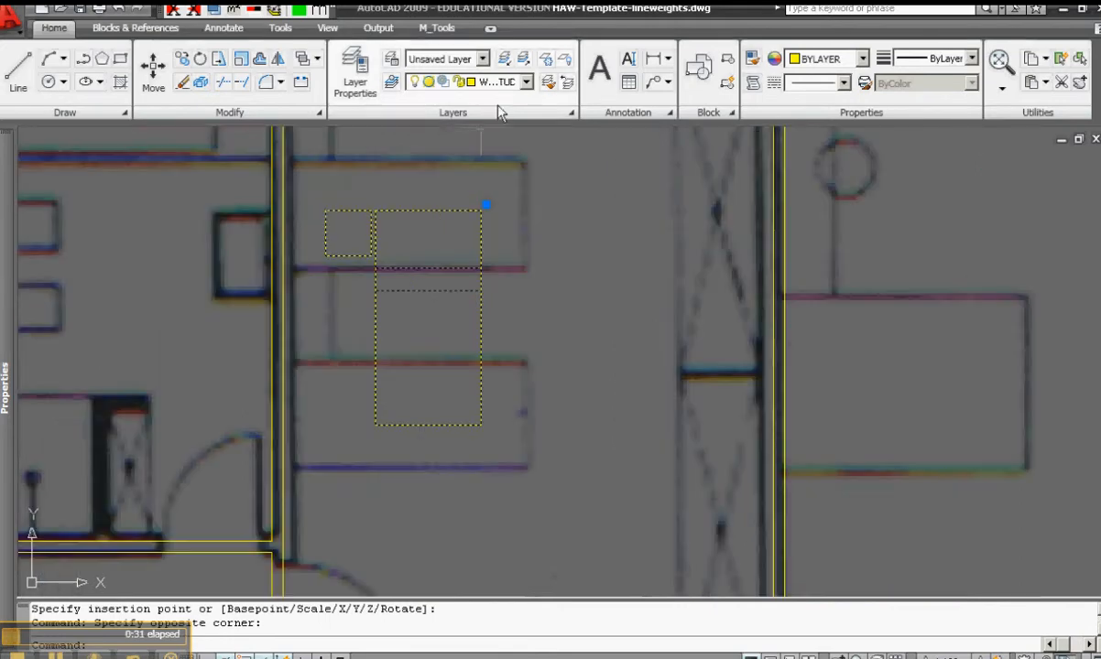
click(502, 81)
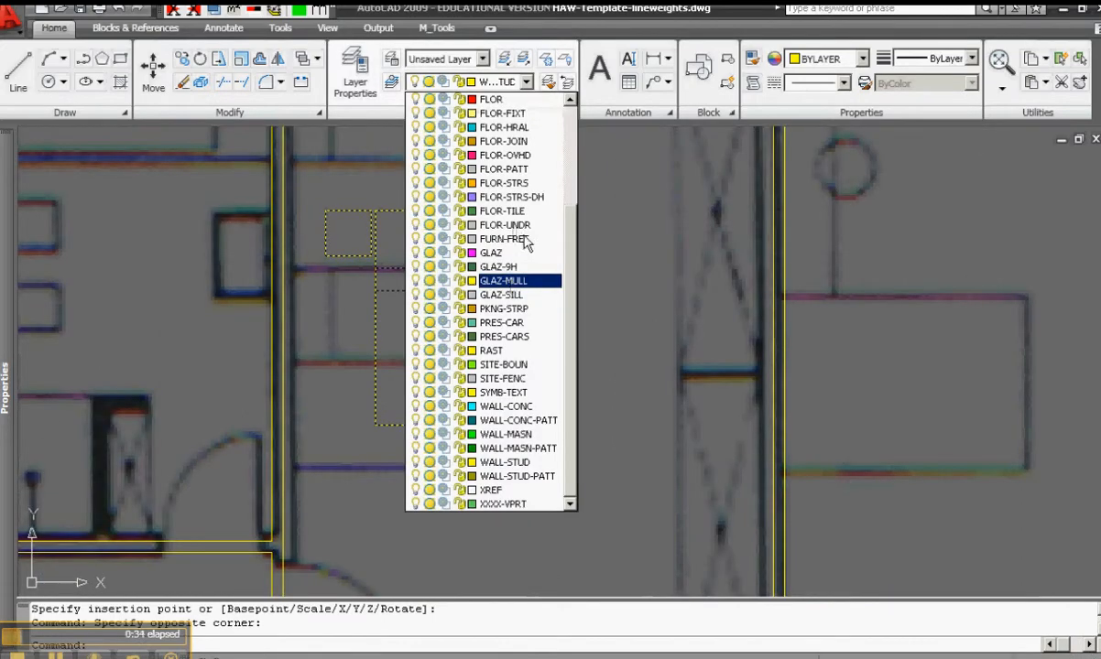
click(525, 240)
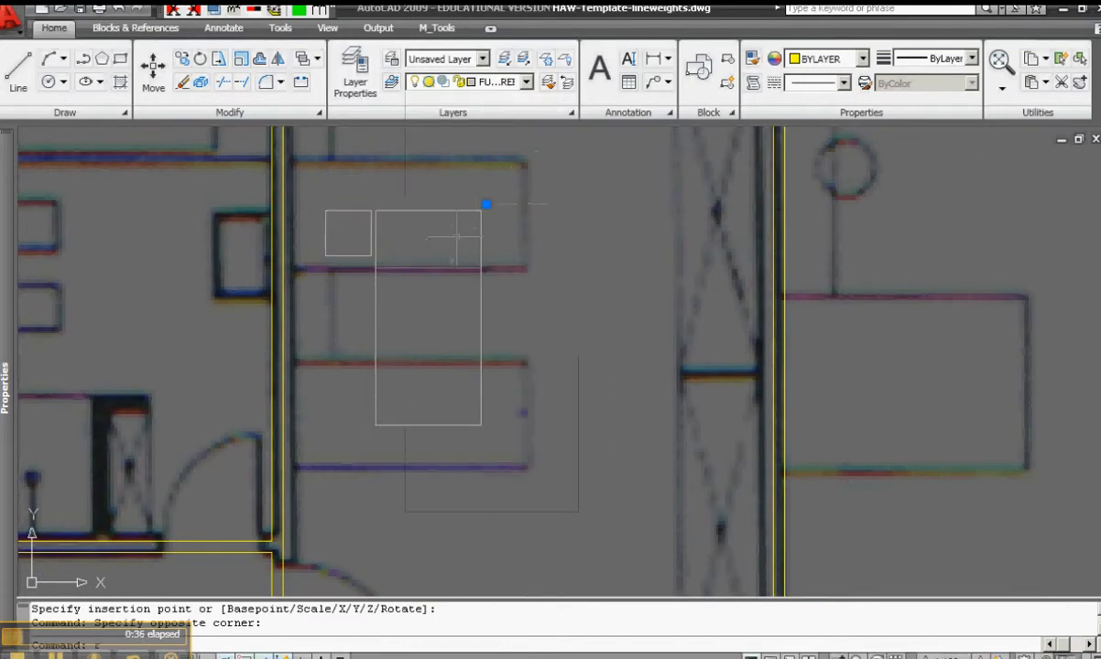
Step: Try to rotate the bed block by picking a base point and a rotation direction
key(Return)
click(444, 263)
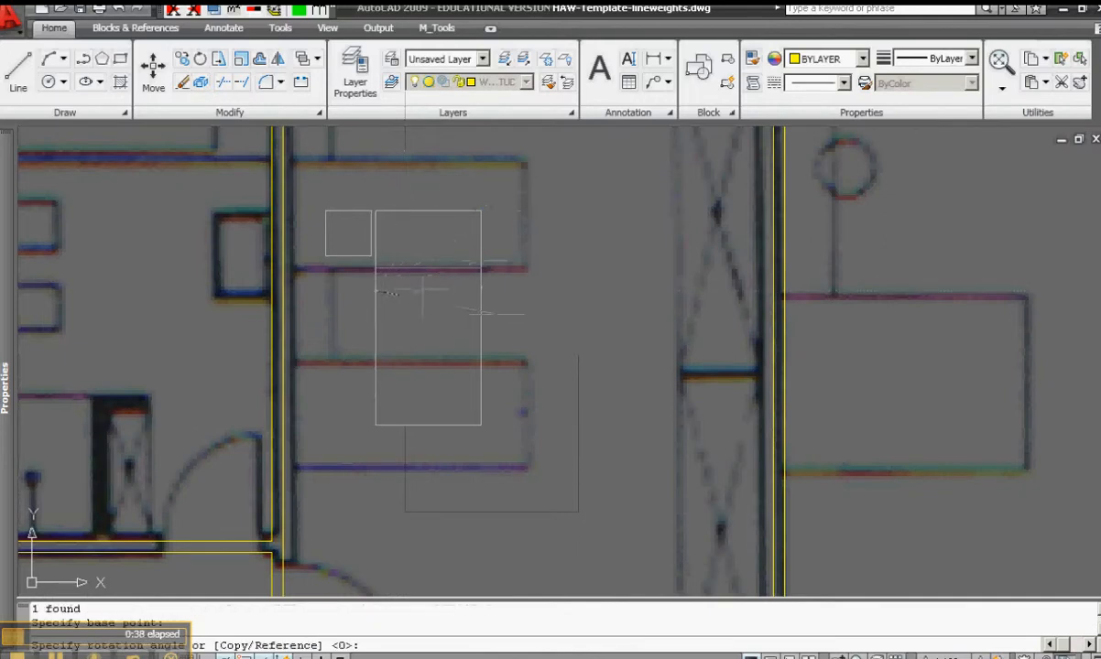
click(502, 289)
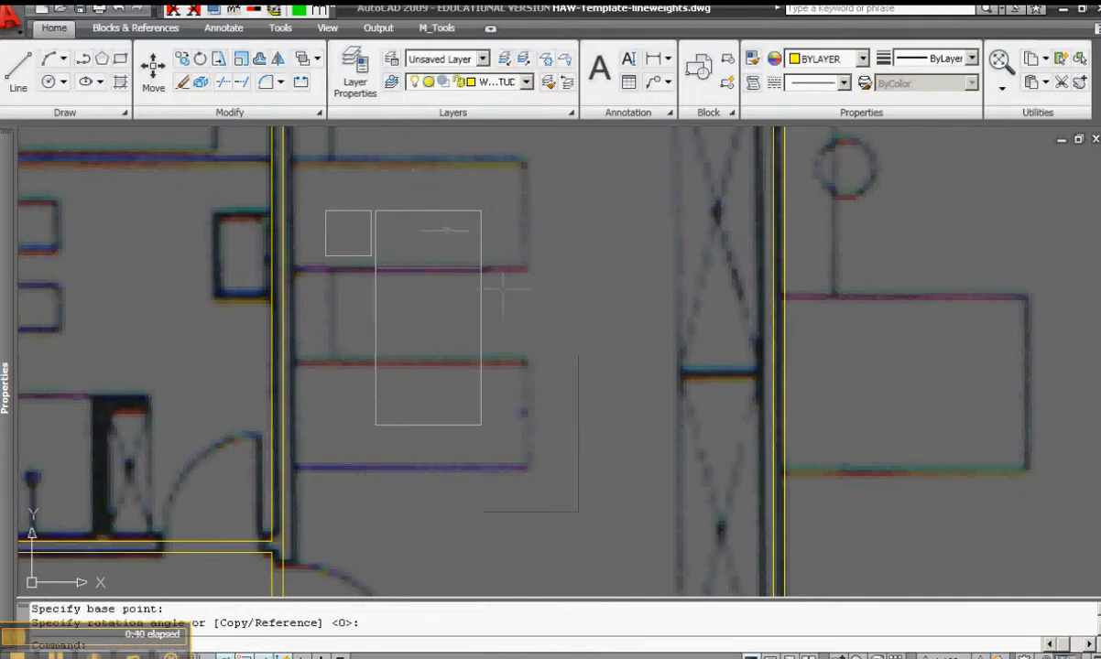
Step: Rotate the bed block 90 degrees about a point on its long edge that faces the bathroom wall
key(Return)
click(454, 194)
click(305, 400)
key(Return)
click(377, 290)
text(90)
key(Return)
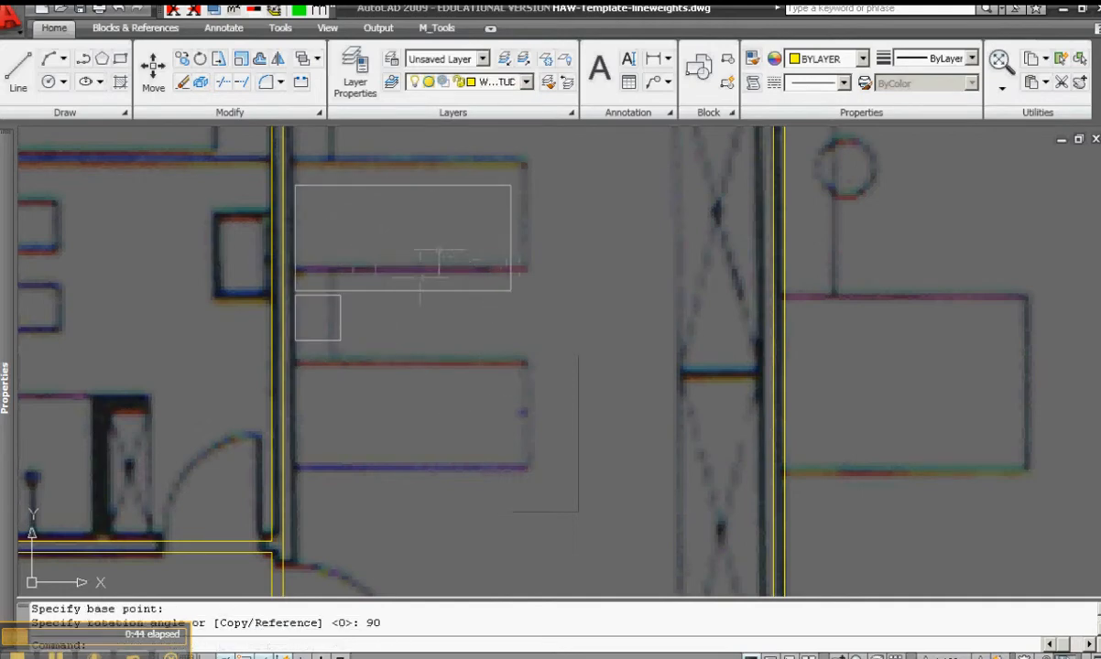
Step: Move the rotated bed block straight up so it lies over the upper bed of the underlay plan
click(439, 250)
click(418, 300)
text(m)
key(Return)
click(551, 309)
click(551, 283)
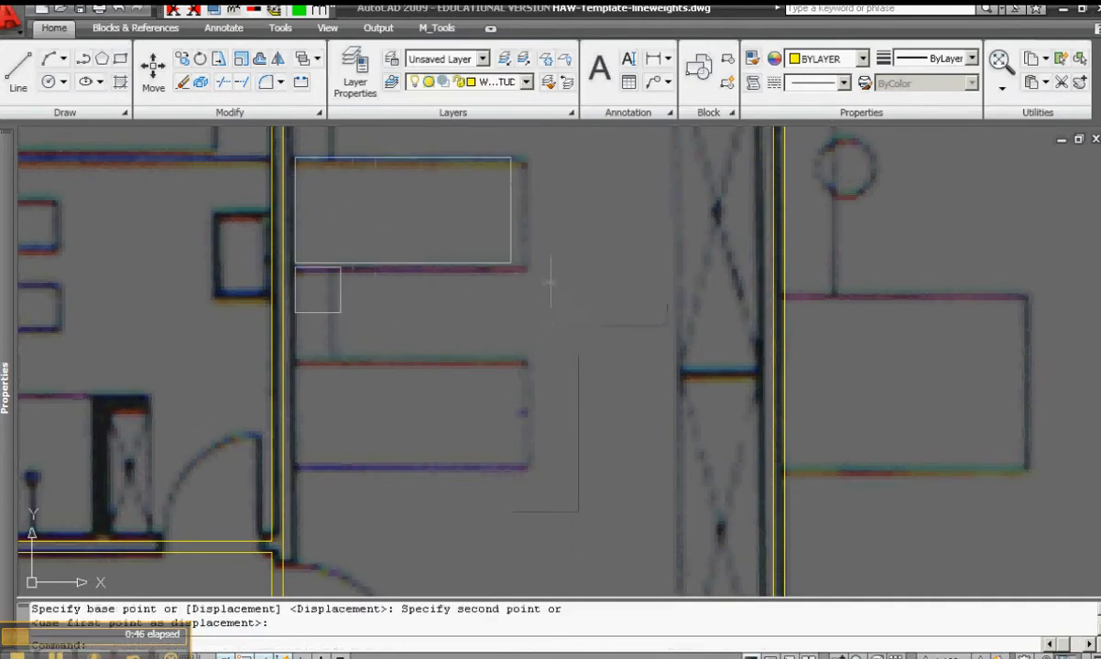
Step: Copy the bed block straight down onto the lower bed of the underlay in the same bedroom
scroll(476, 293, down, 4)
scroll(401, 302, up, 2)
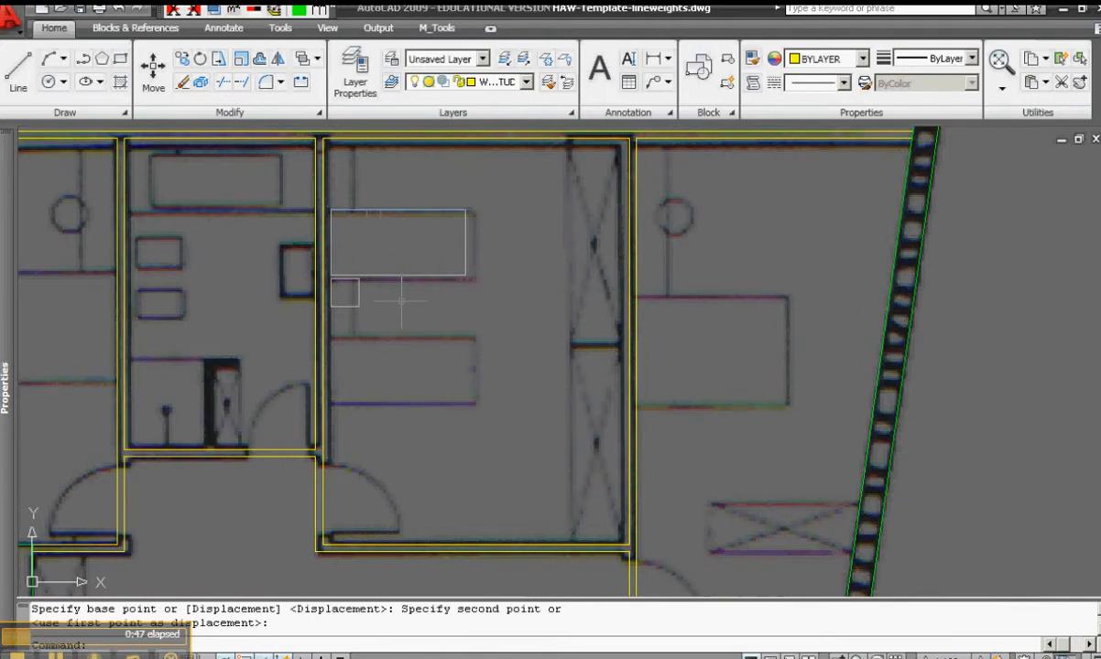
middle_drag(402, 302, 465, 298)
click(466, 294)
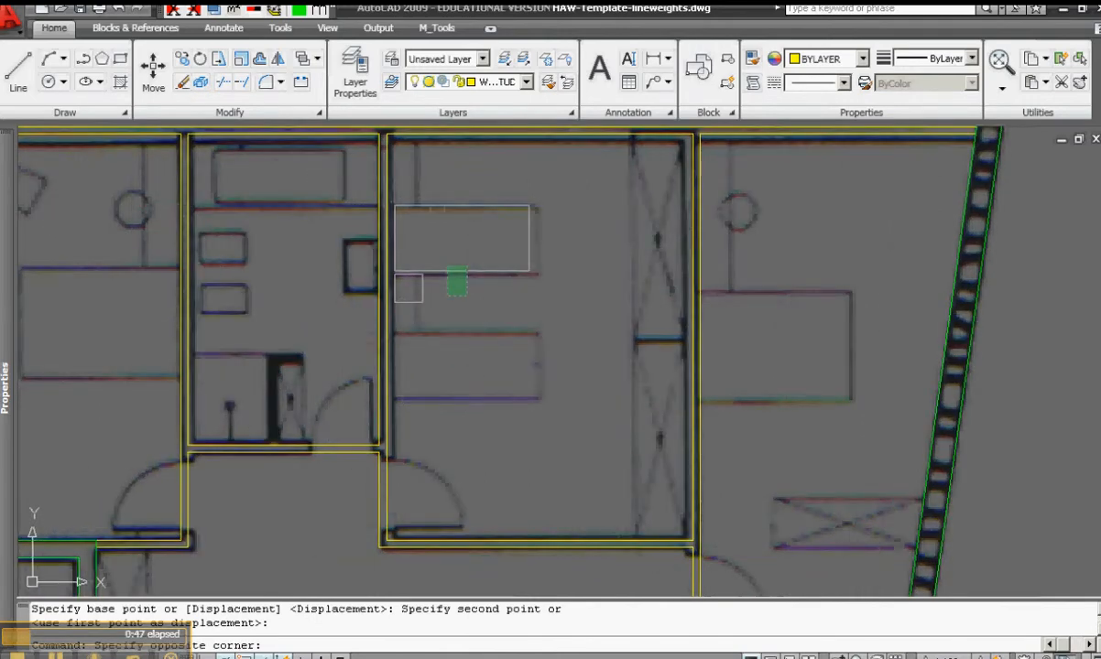
click(446, 268)
text(c)
key(Return)
click(580, 240)
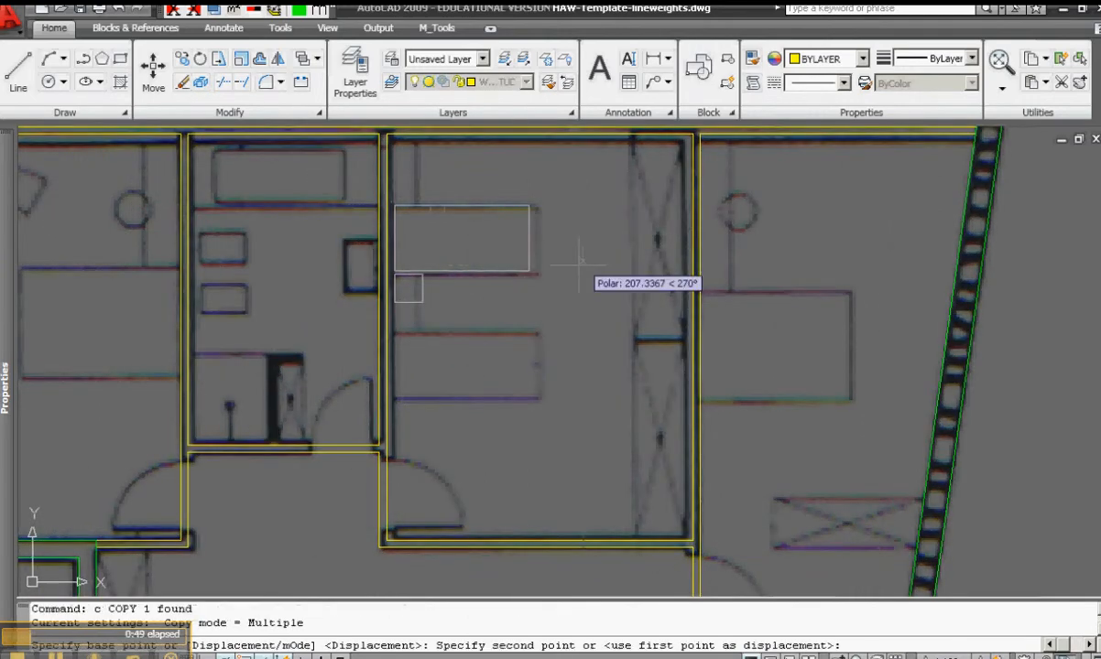
click(580, 348)
key(Escape)
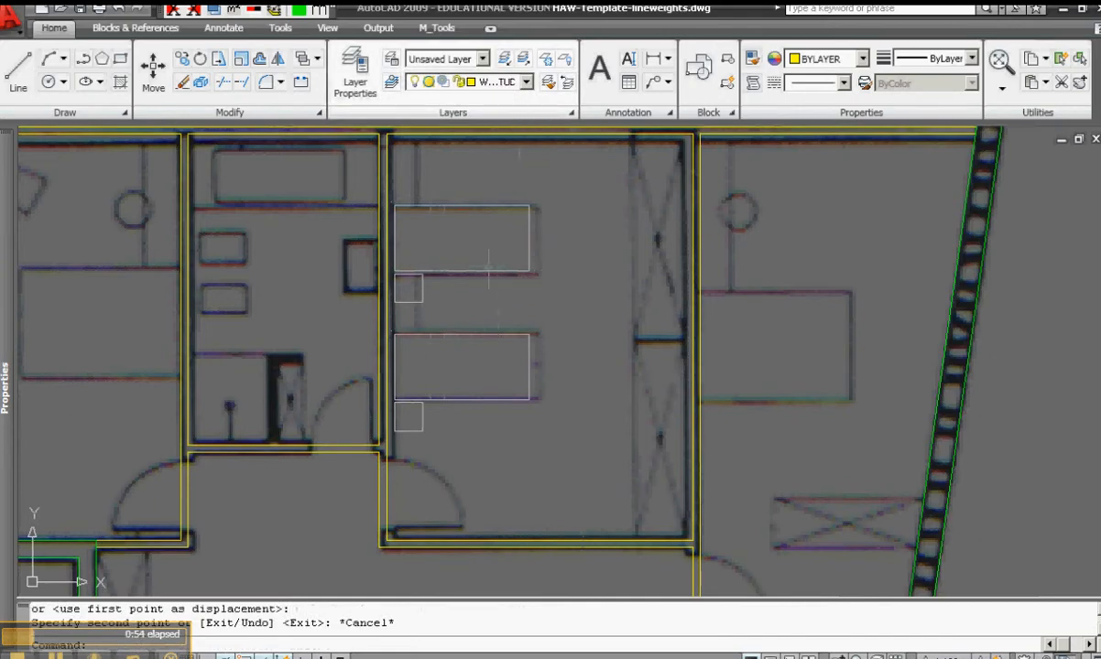
Step: Make DOOR the current layer with nothing selected
click(527, 81)
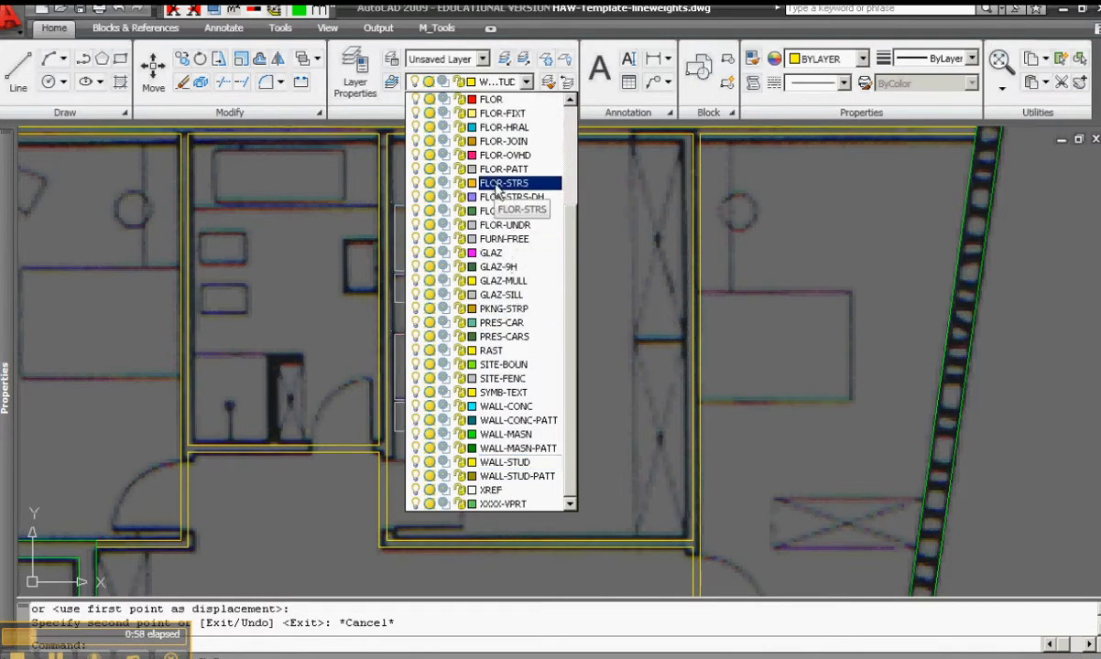
scroll(485, 188, up, 3)
click(485, 113)
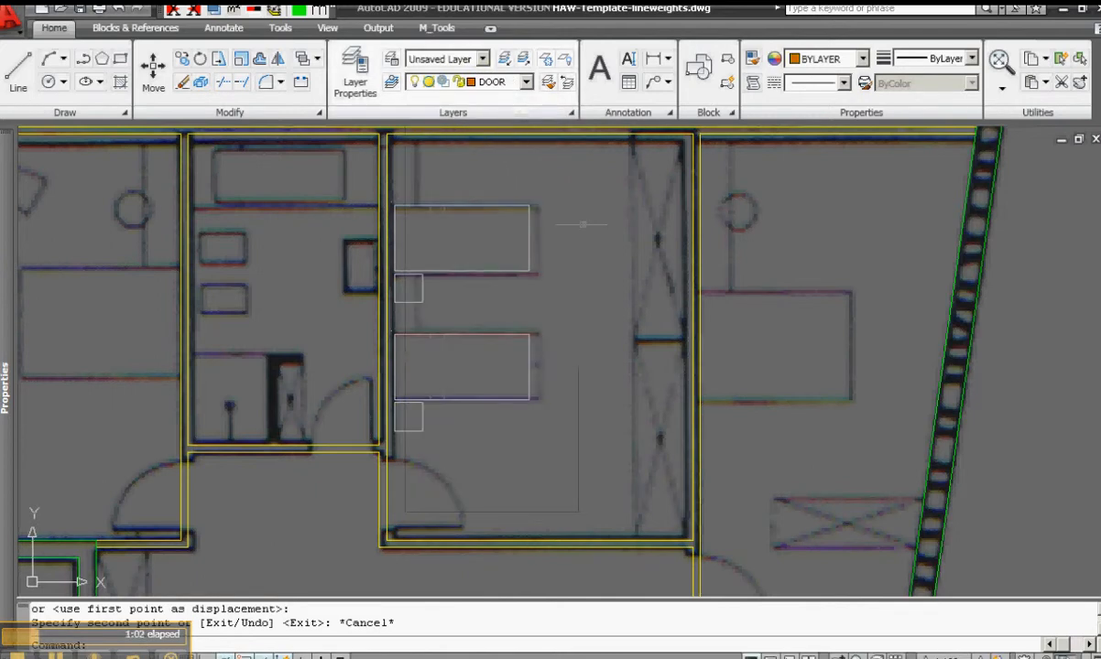
key(Escape)
key(Escape)
Step: Insert the DOOR block at the end of the curved stud wall, in the opening of the bathroom
click(697, 69)
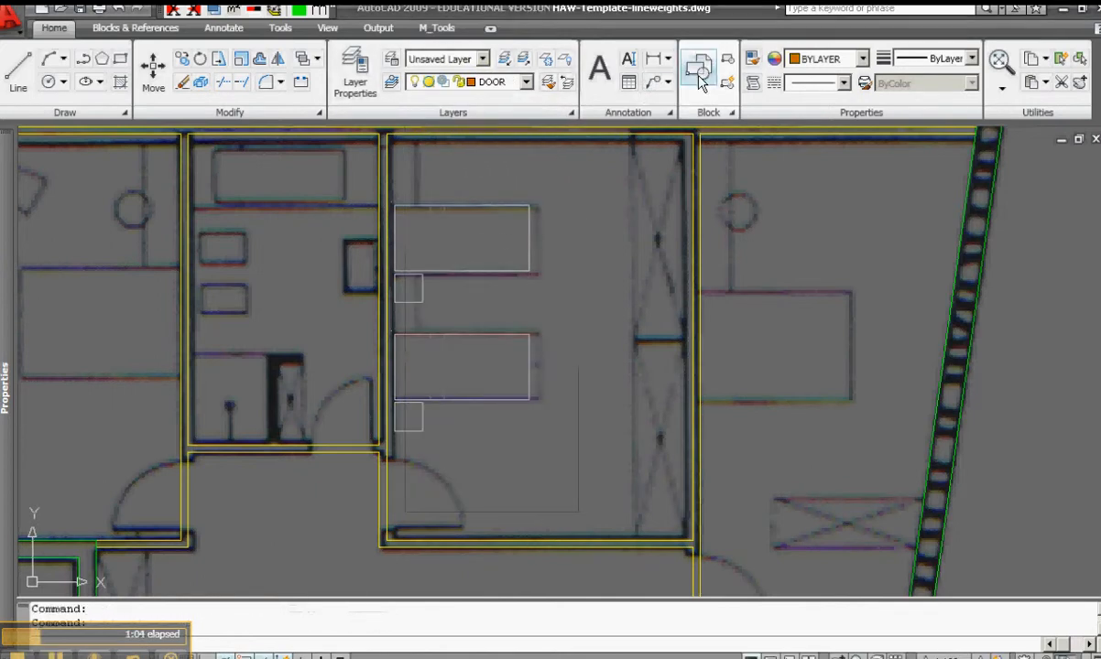
click(554, 242)
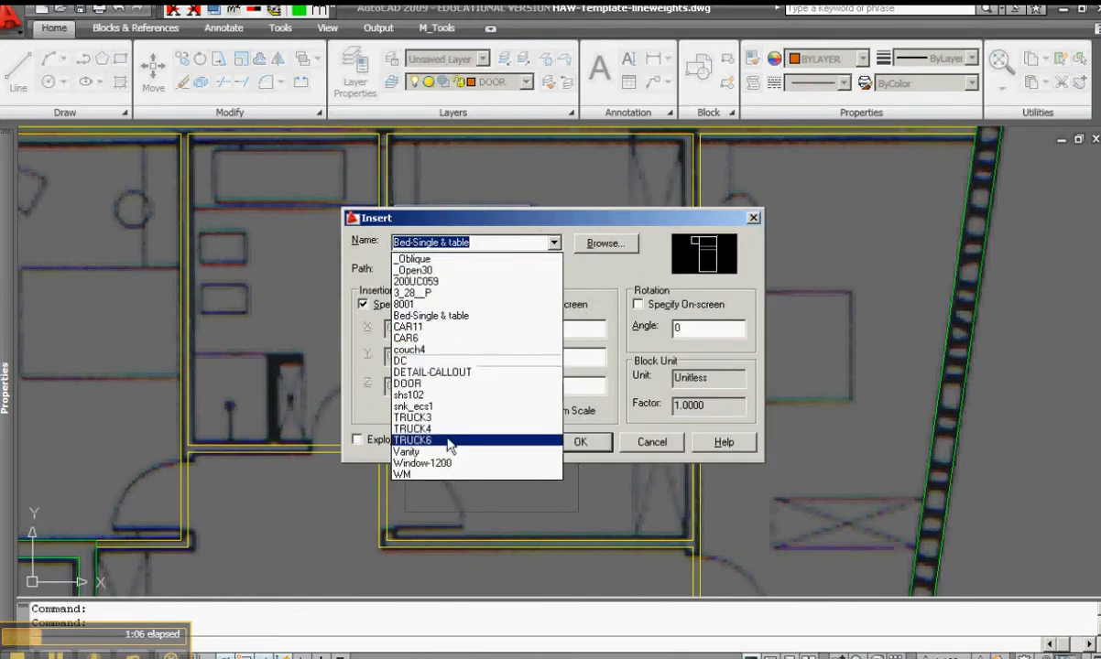
click(410, 384)
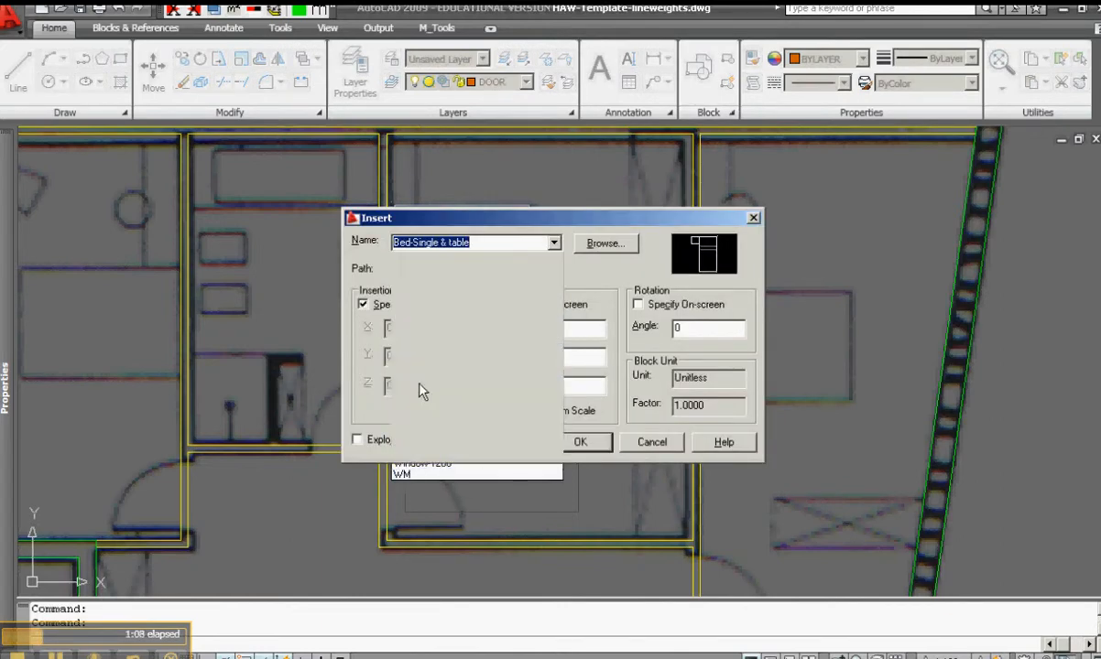
click(580, 441)
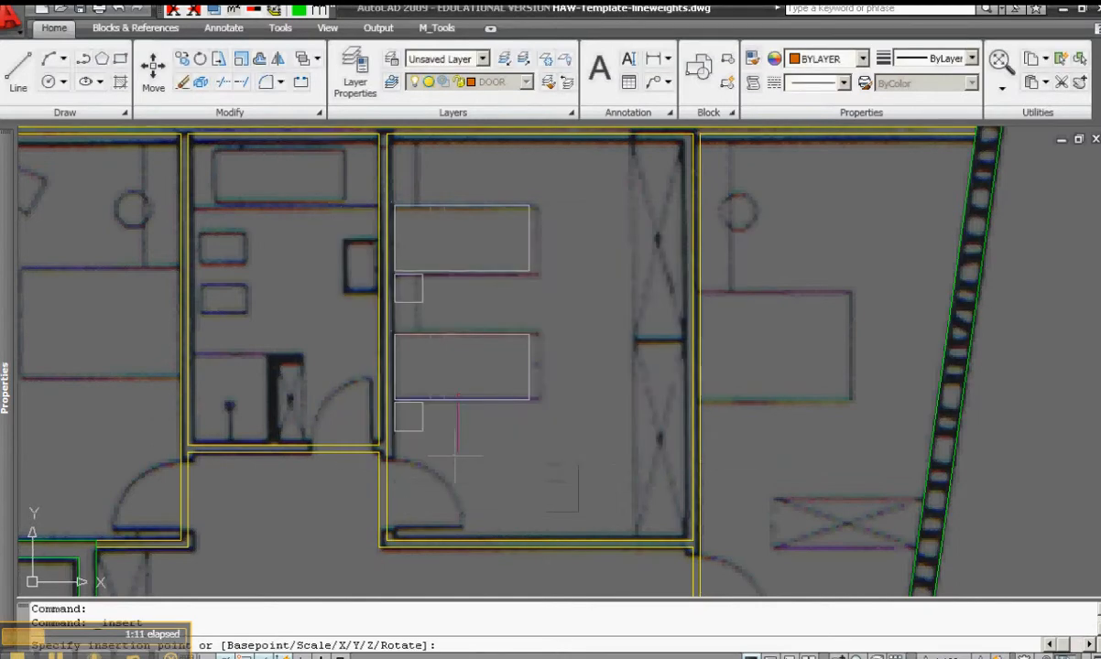
scroll(455, 454, down, 3)
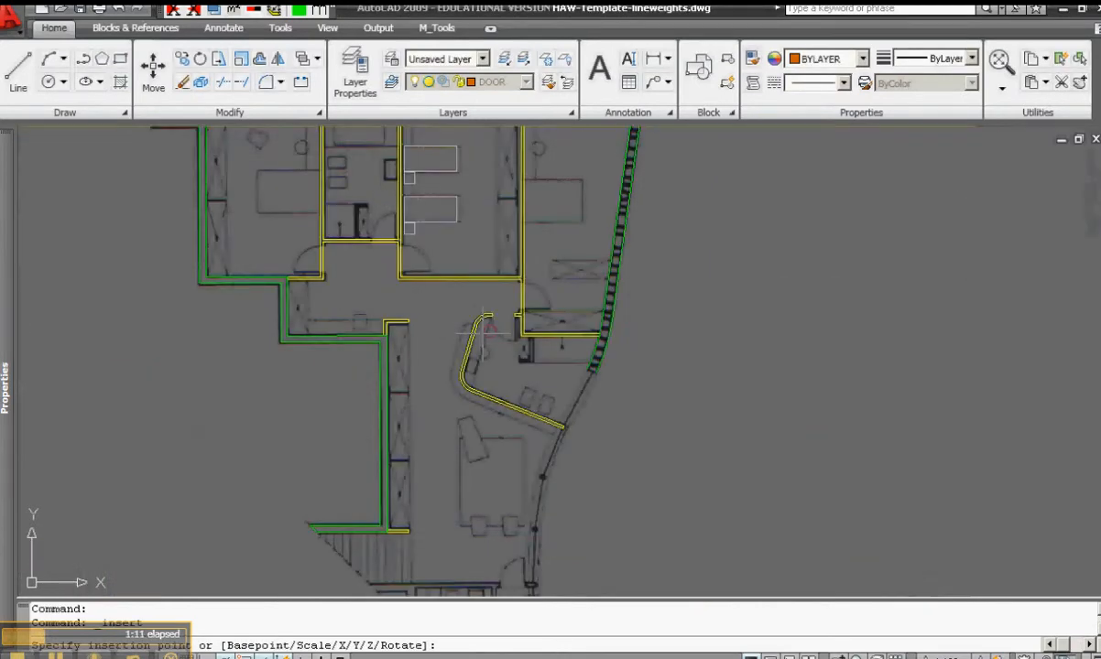
scroll(483, 327, up, 5)
scroll(513, 311, up, 6)
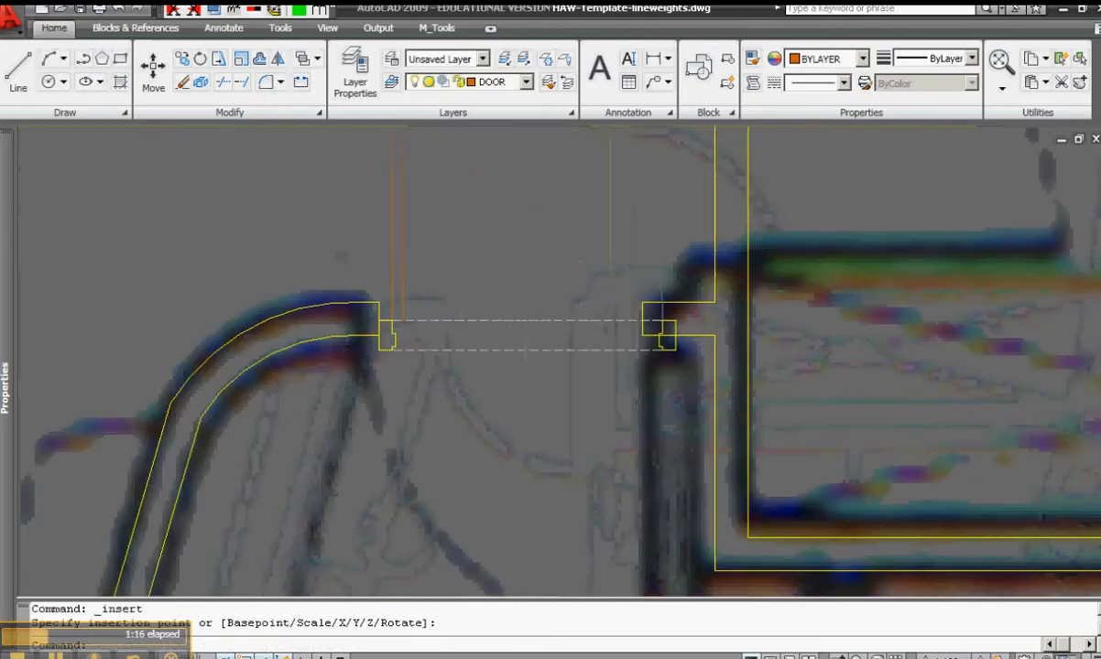
Step: Move the door block up so its frame corner meets the upper corner of the curved wall's end
click(375, 359)
click(317, 393)
text(mn)
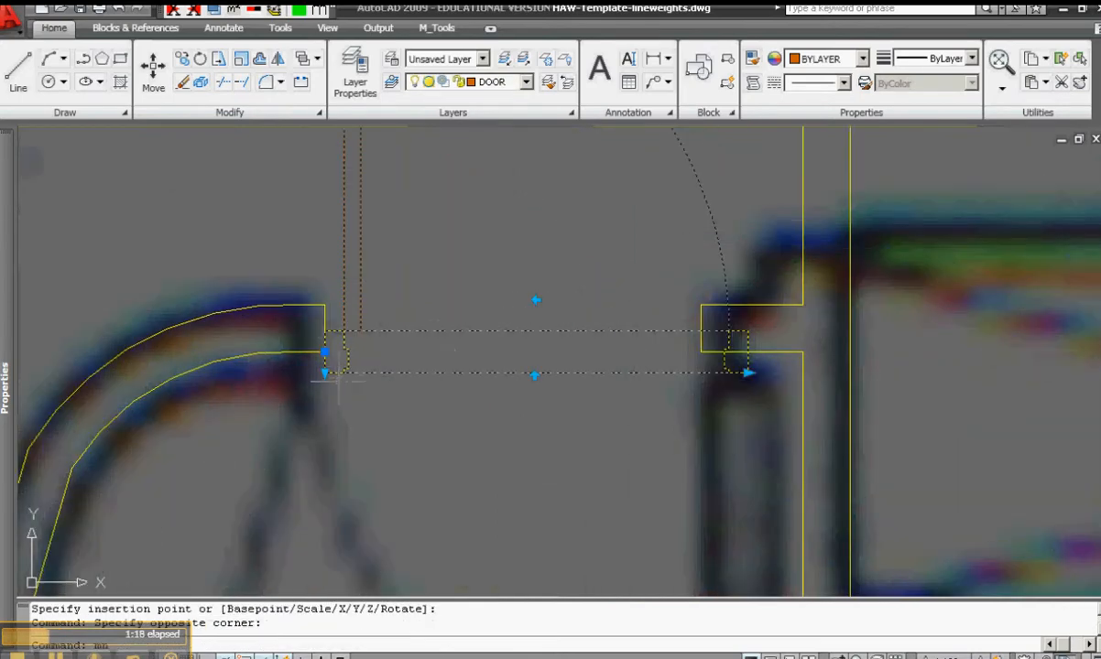
key(Return)
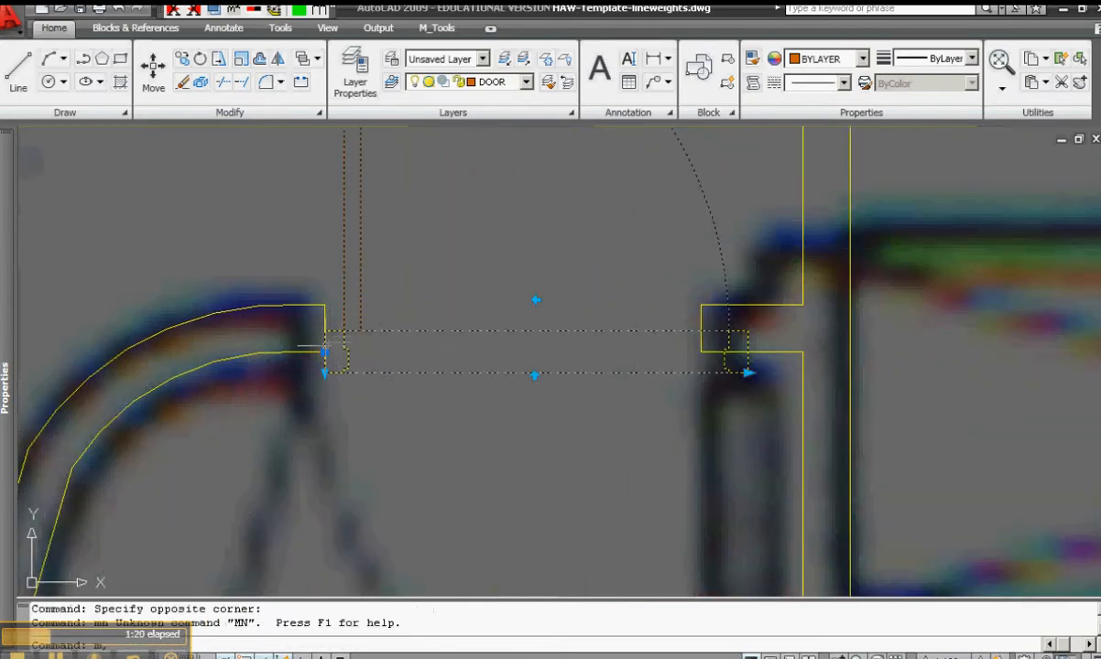
text(m)
key(Return)
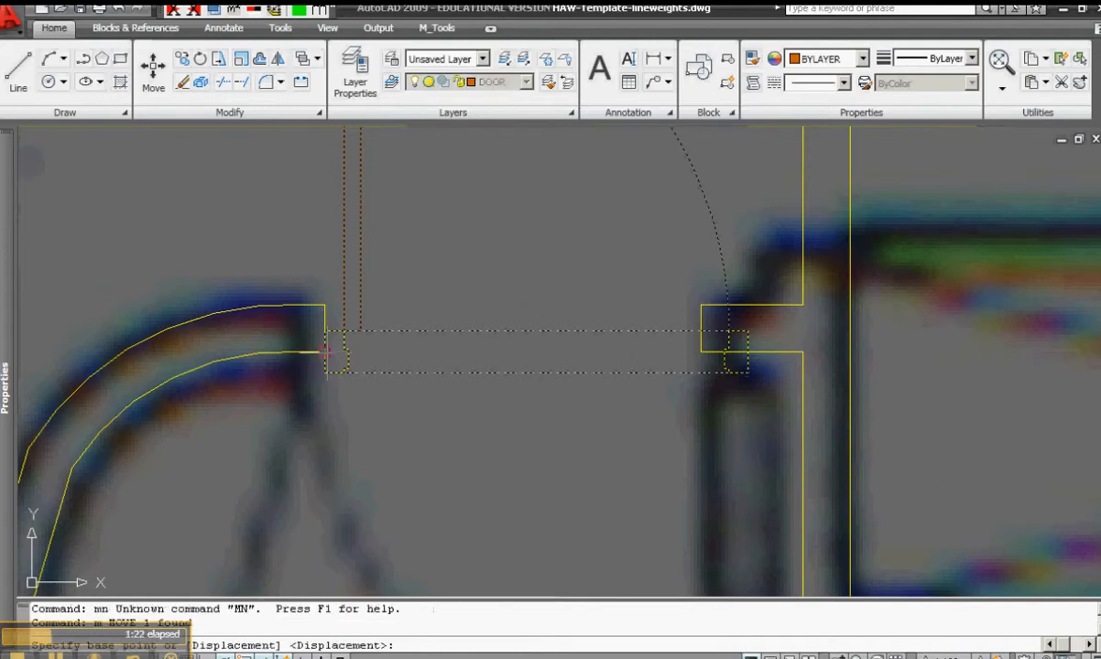
click(324, 330)
click(323, 306)
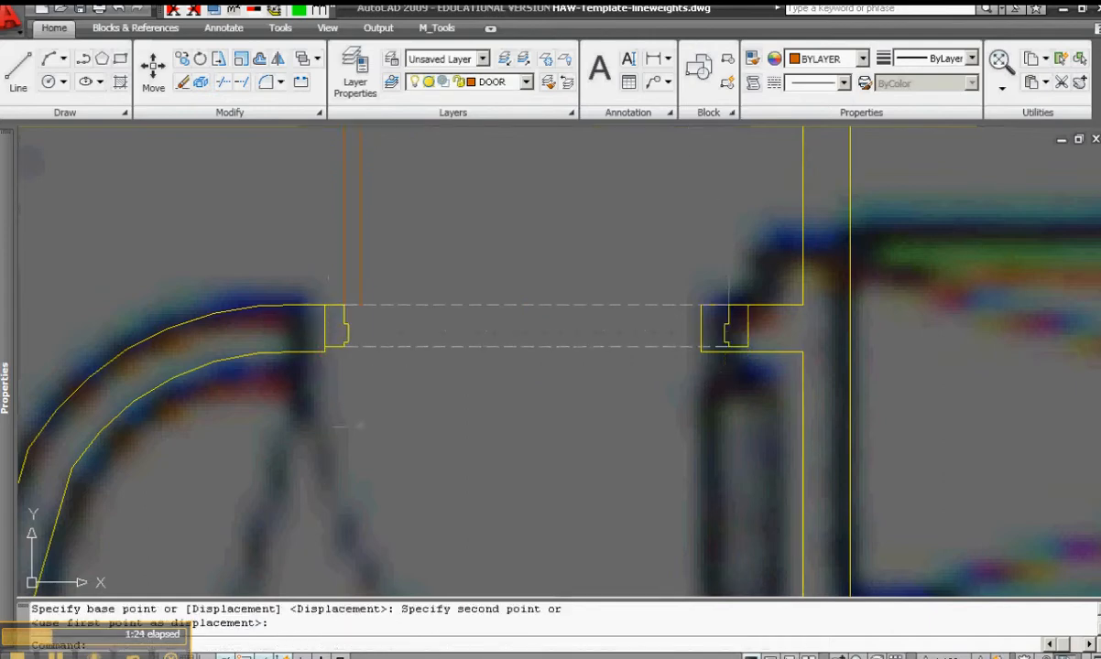
Step: Stretch the door block's frame depth to the lower face of the wall so it matches the wall thickness
scroll(635, 336, up, 2)
click(476, 329)
click(420, 376)
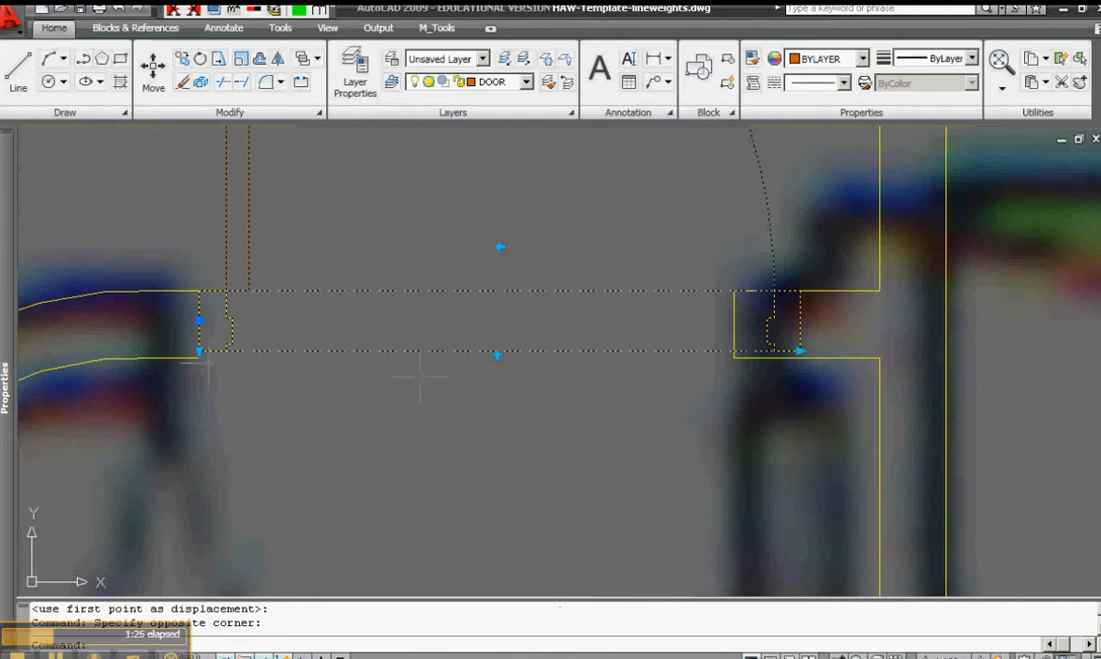
scroll(584, 263, down, 2)
scroll(527, 275, down, 3)
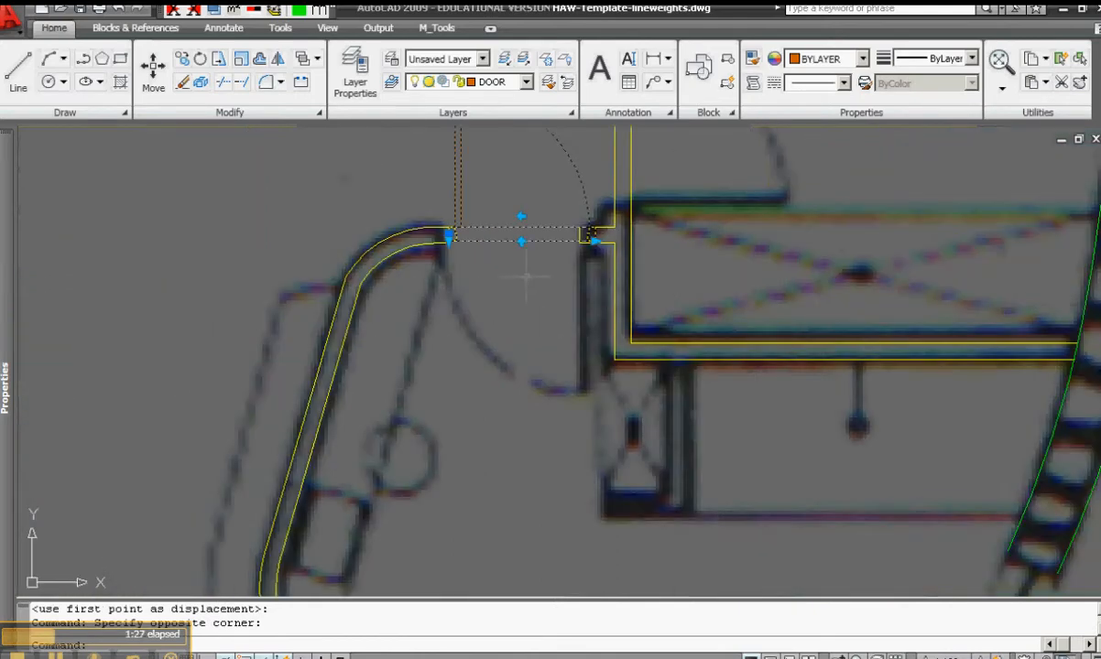
scroll(463, 349, up, 2)
mouse_move(507, 169)
middle_down()
mouse_move(462, 349)
mouse_move(436, 311)
middle_up()
scroll(463, 349, up, 2)
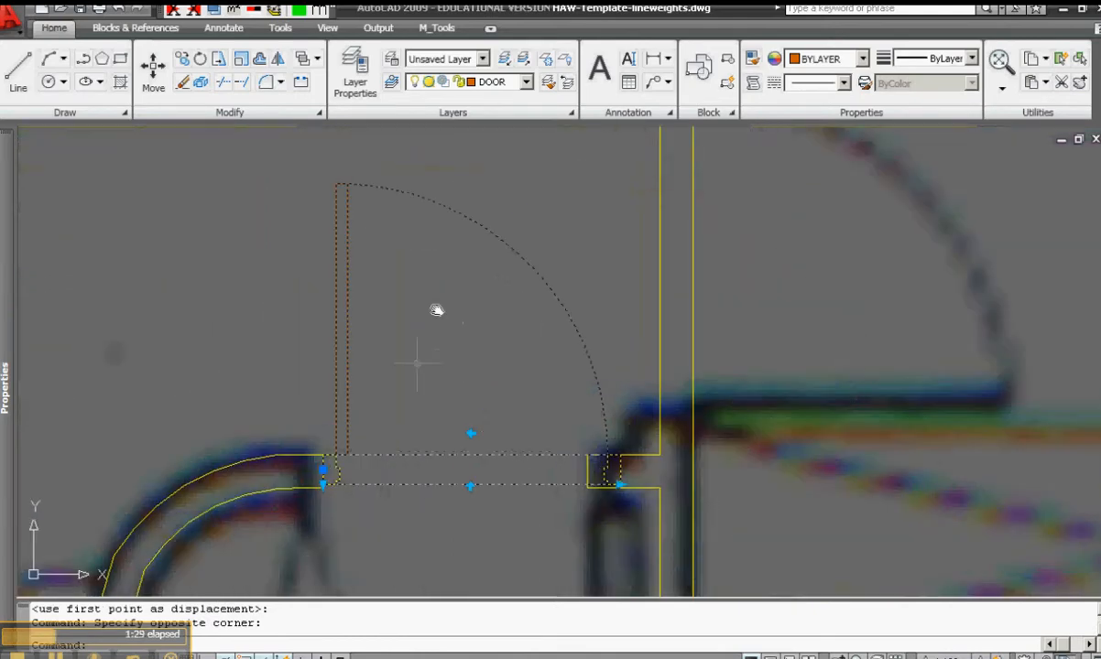
scroll(436, 311, up, 2)
click(339, 419)
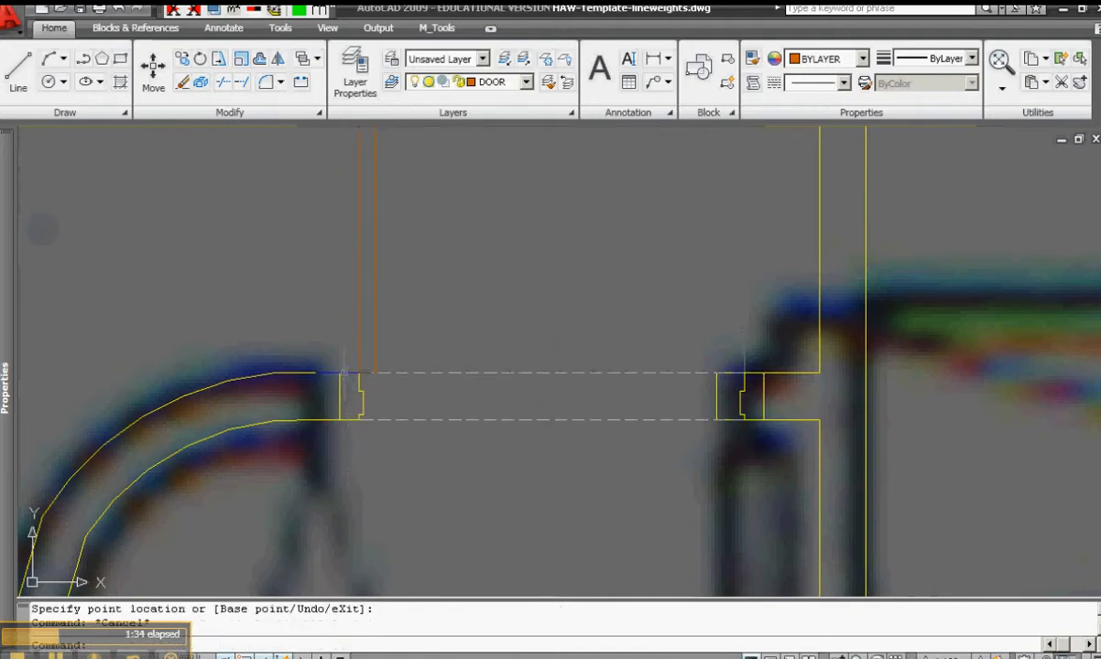
key(Escape)
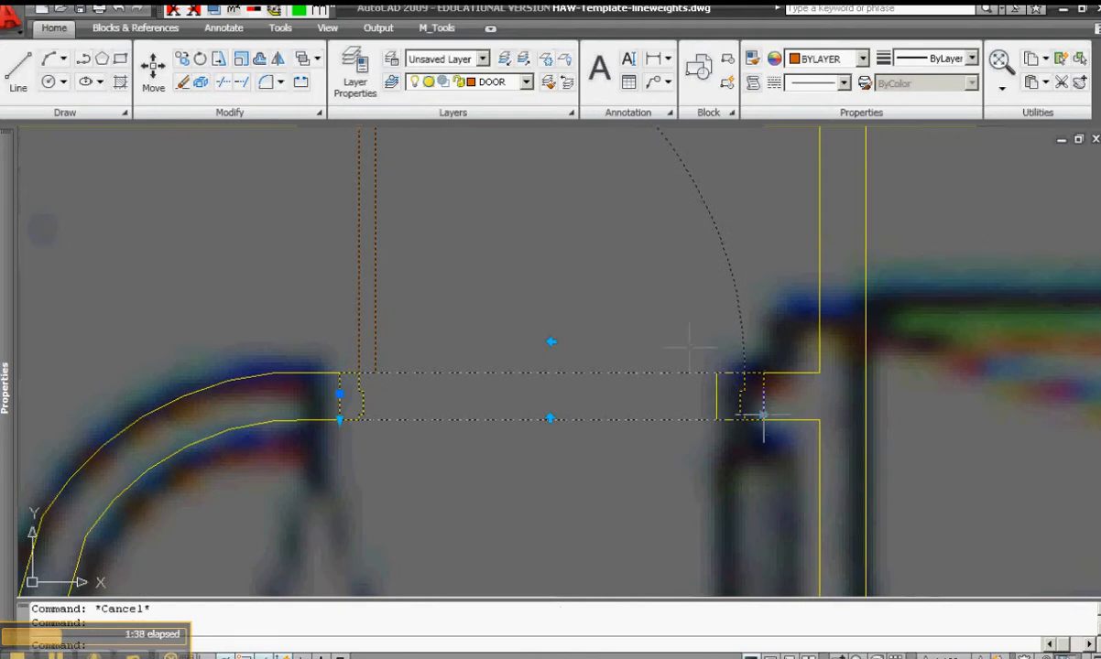
Step: Shorten the door block's width so its far jamb meets the wall stub across the opening
click(763, 415)
click(717, 419)
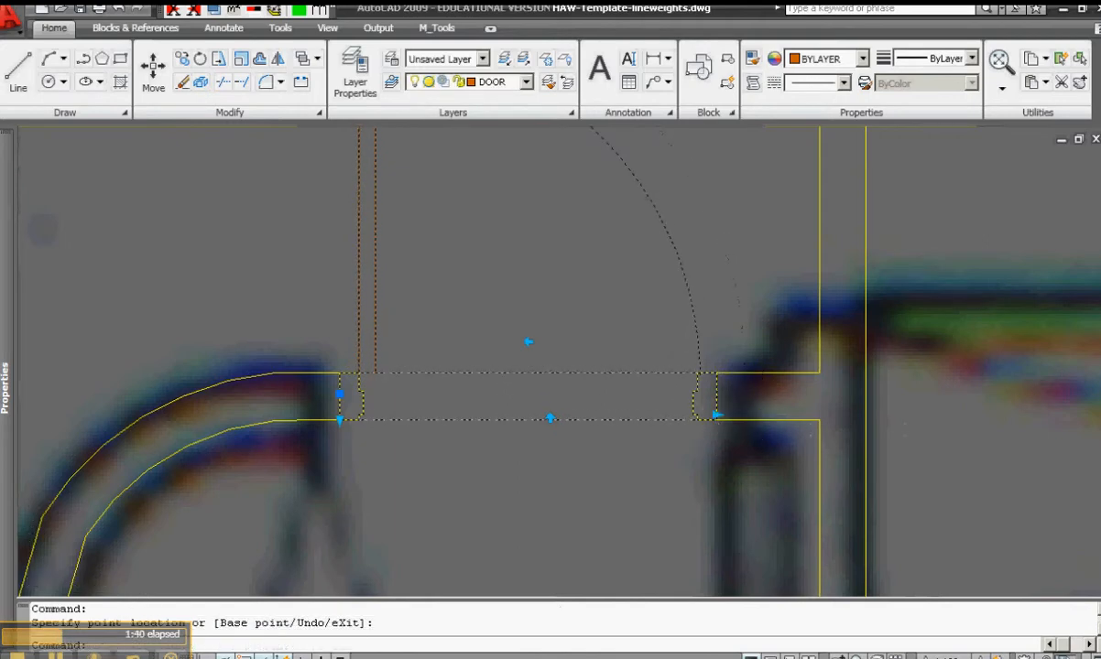
scroll(712, 414, up, 3)
scroll(632, 378, down, 4)
key(Escape)
key(Escape)
scroll(629, 410, down, 2)
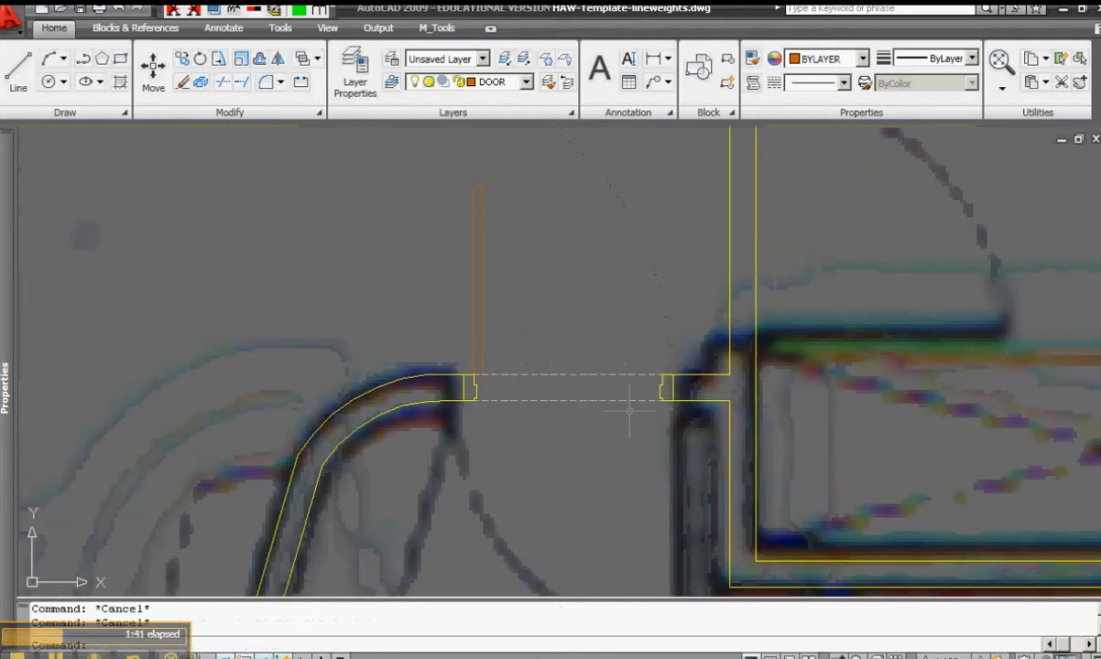
scroll(659, 374, up, 3)
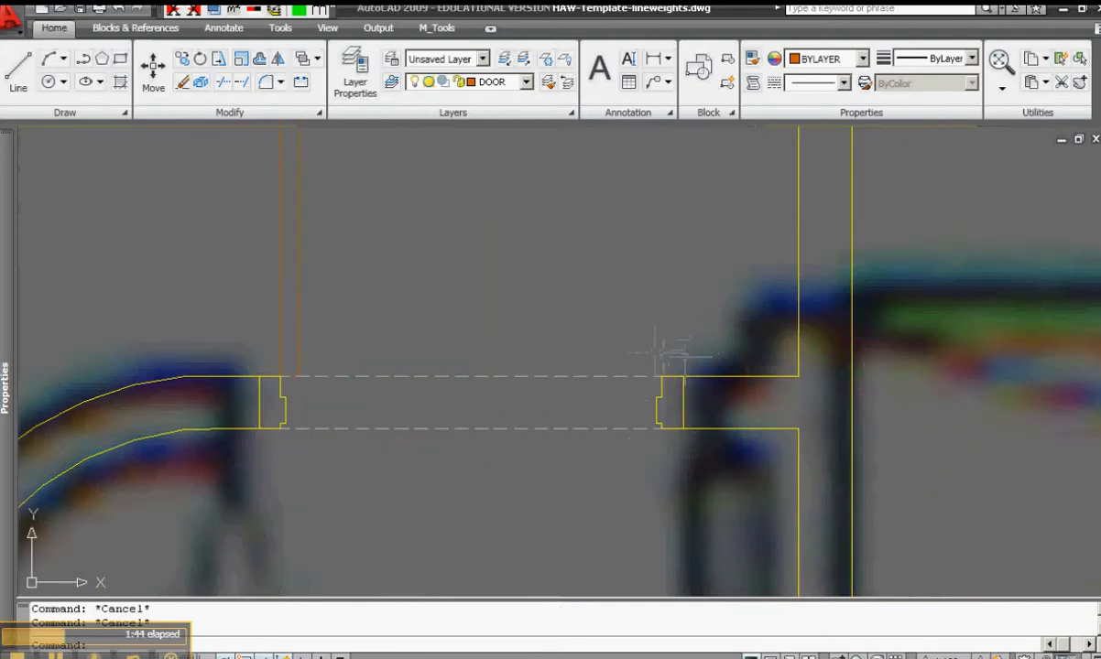
Step: Flip the bathroom door block so it swings into the bathroom and hinges at the wall stub
click(681, 321)
click(588, 368)
scroll(586, 369, down, 2)
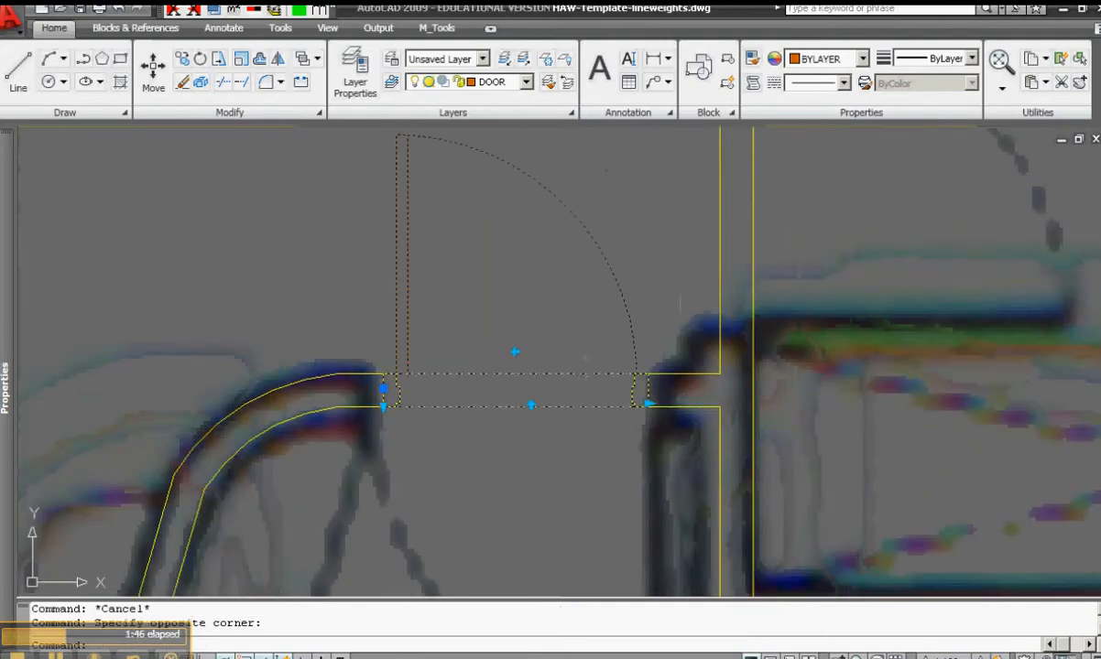
scroll(542, 371, down, 3)
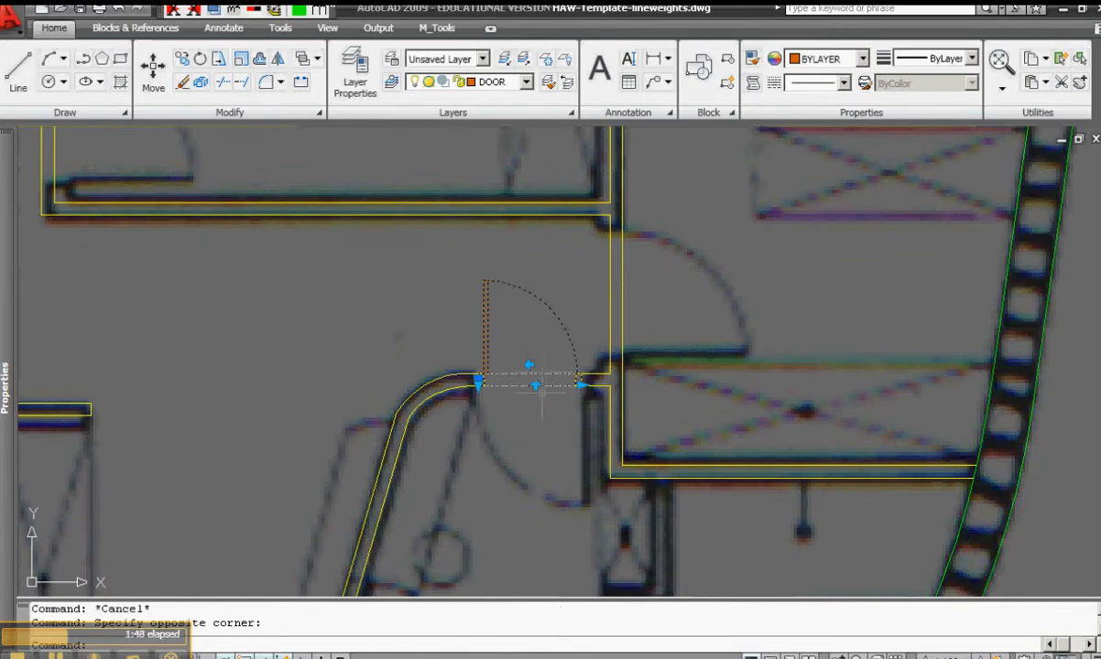
click(529, 365)
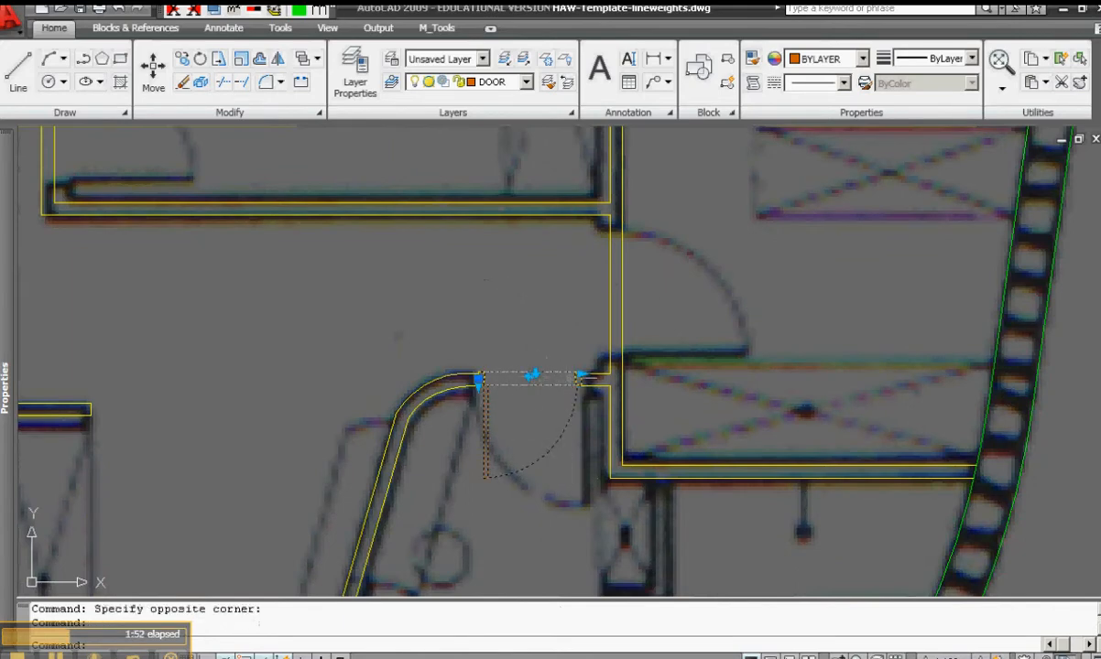
scroll(536, 392, up, 4)
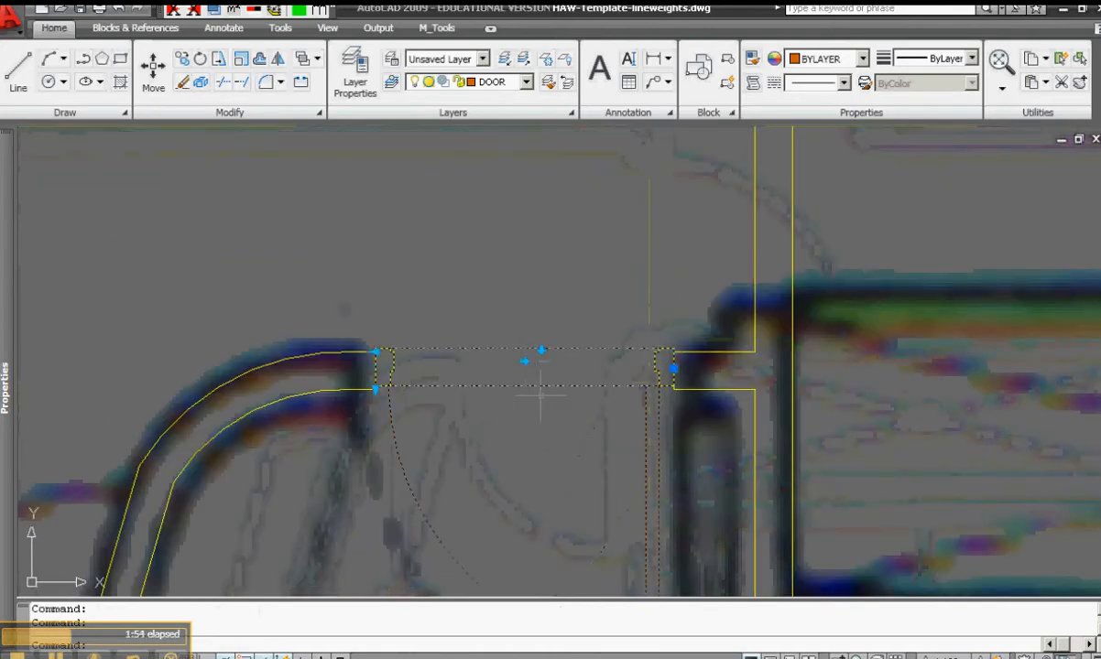
key(Escape)
key(Escape)
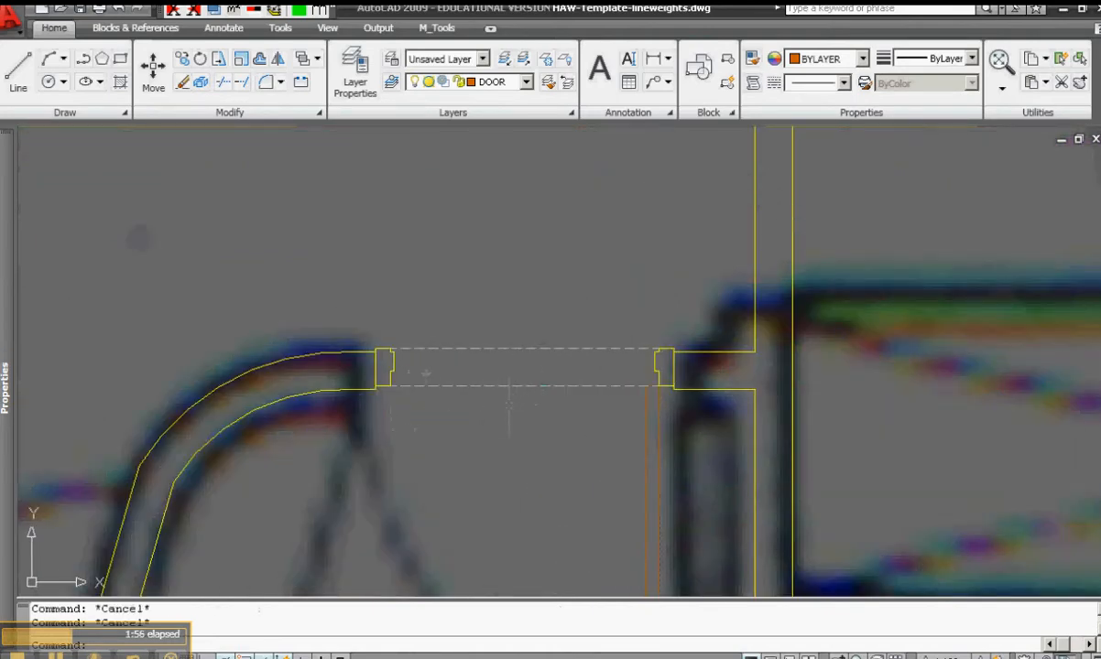
Step: Move the bathroom door block down so its frame's upper corner lines up with the wall stub's upper face
scroll(682, 370, up, 3)
click(685, 370)
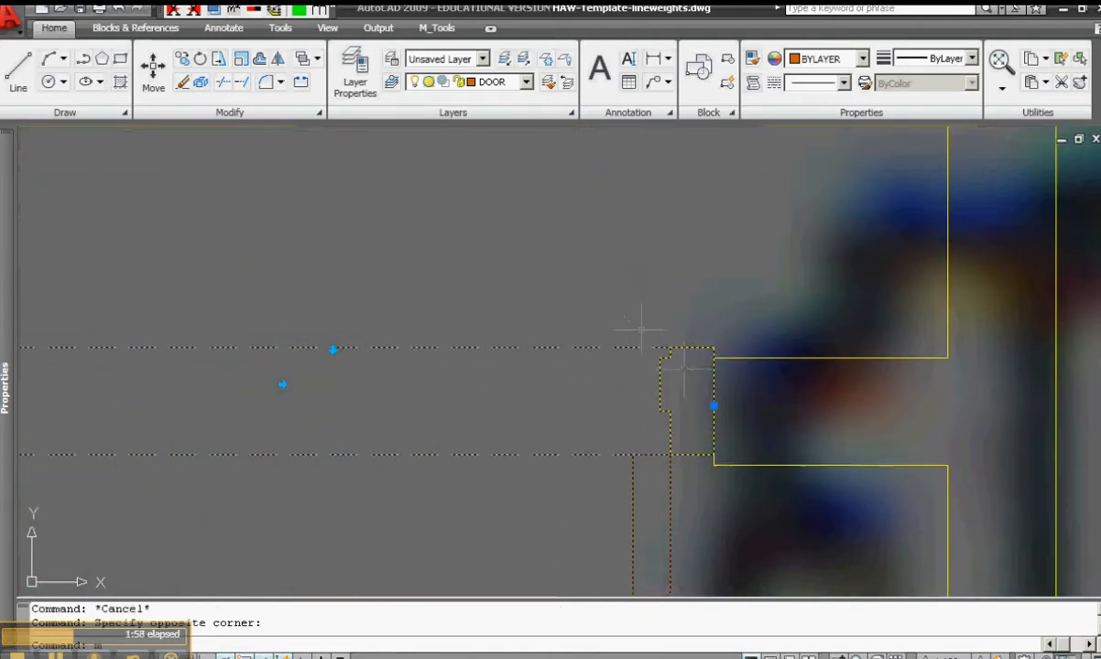
key(Return)
click(670, 347)
click(671, 357)
key(Escape)
scroll(410, 376, down, 5)
scroll(409, 376, down, 3)
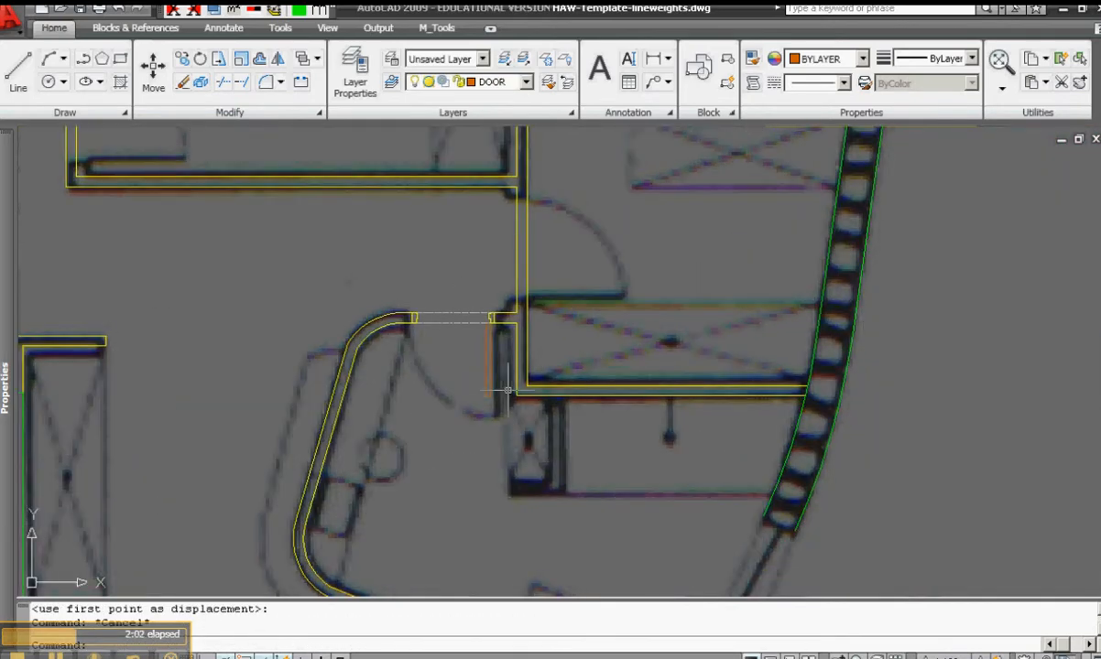
Step: Insert the DOOR block beside the vertical stud wall, at the traced bedroom door above the bathroom
scroll(506, 391, down, 2)
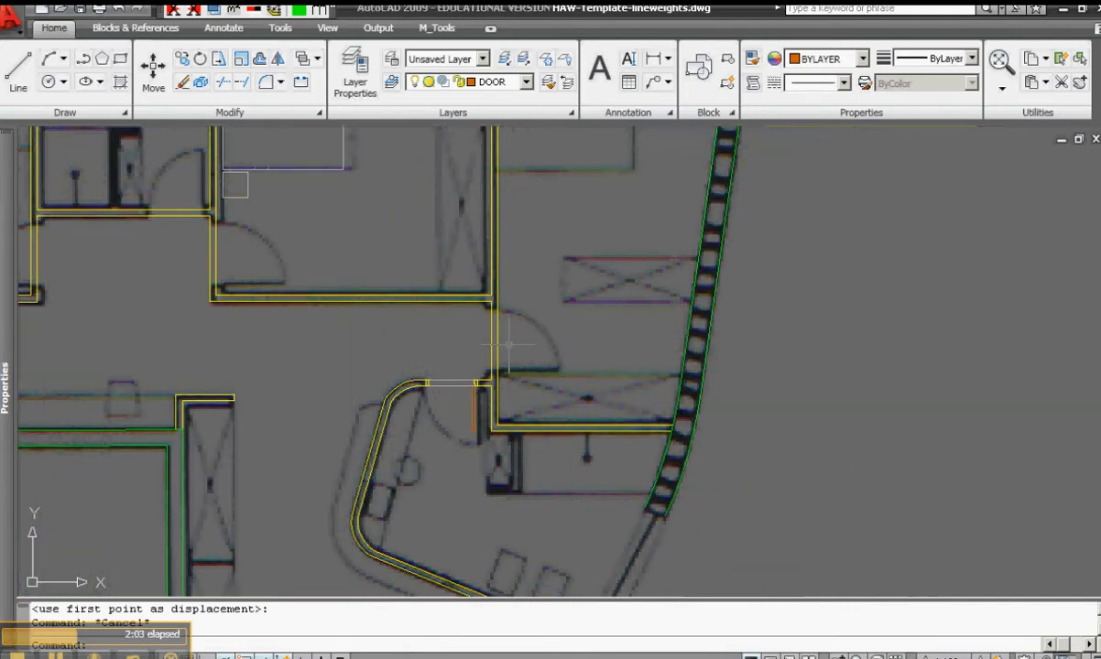
scroll(508, 345, up, 3)
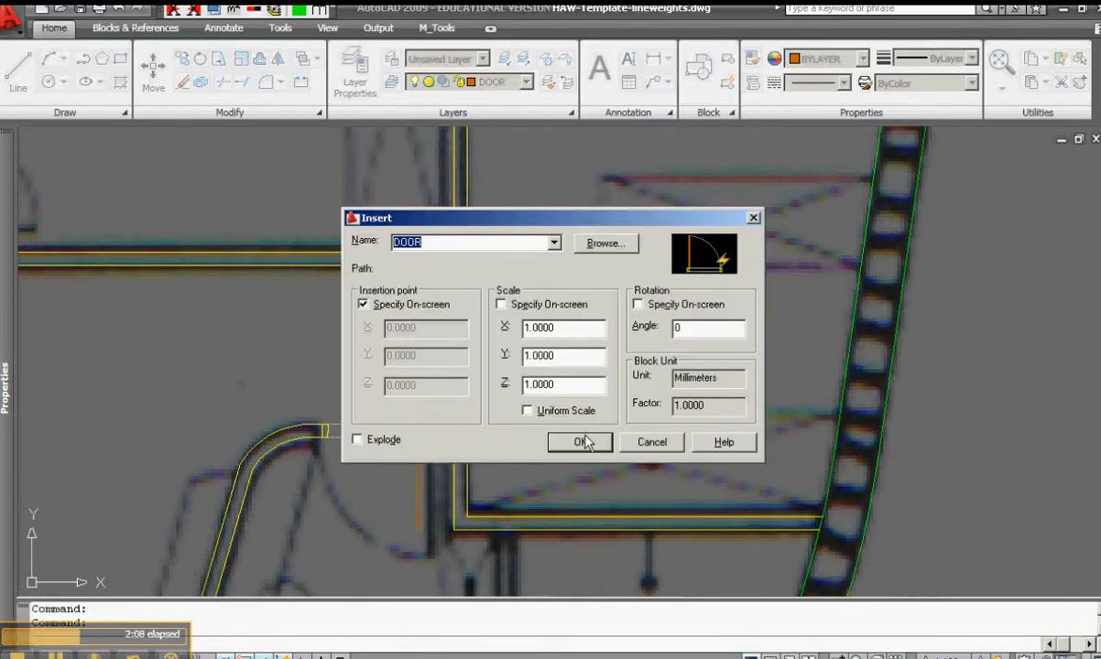
click(580, 443)
click(501, 385)
Step: Rotate the new door block by -90 degrees so its frame runs parallel to the vertical stud wall
text(ro)
key(Return)
click(558, 293)
click(510, 374)
key(Return)
click(546, 339)
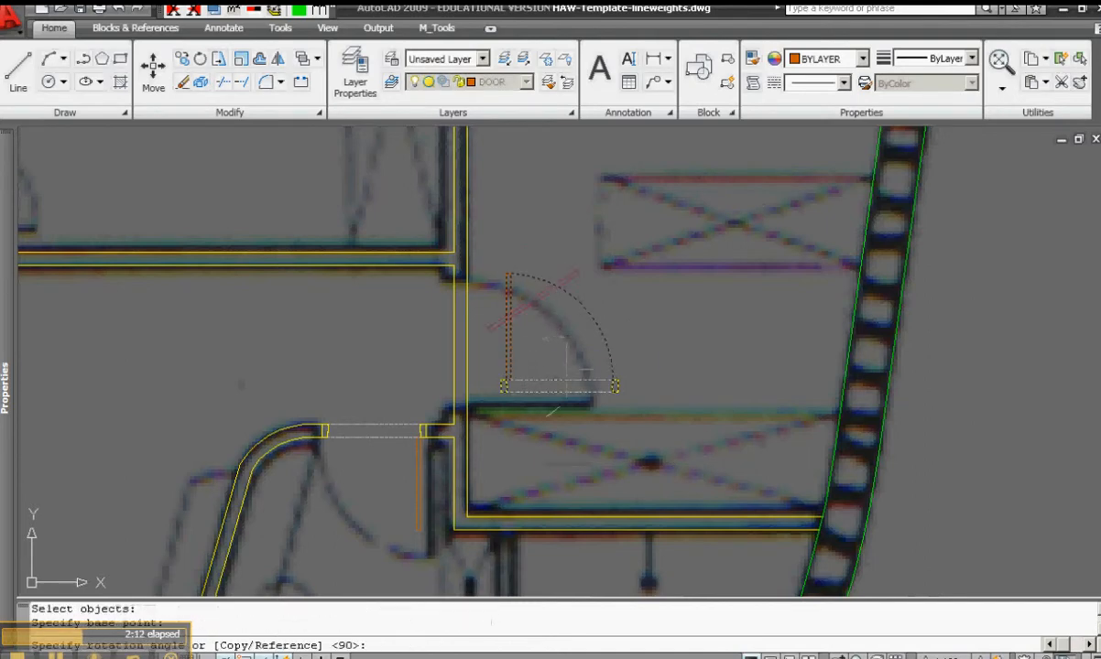
text(-90)
key(Return)
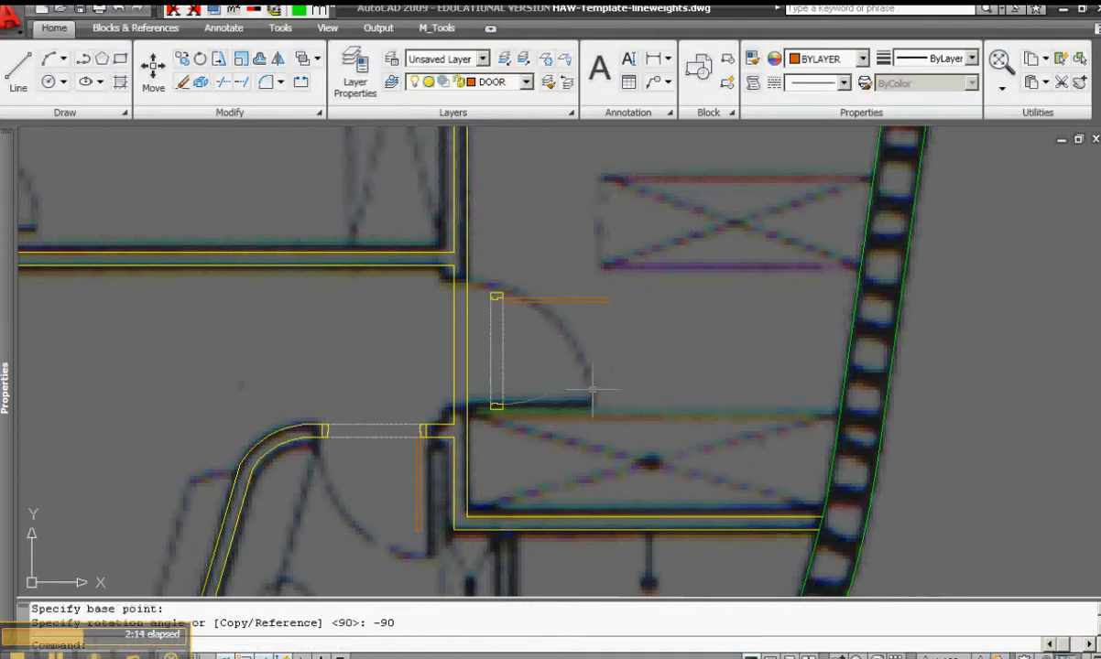
Step: Move the rotated door block into the vertical stud wall at the upper end of the traced door opening
click(554, 262)
click(520, 313)
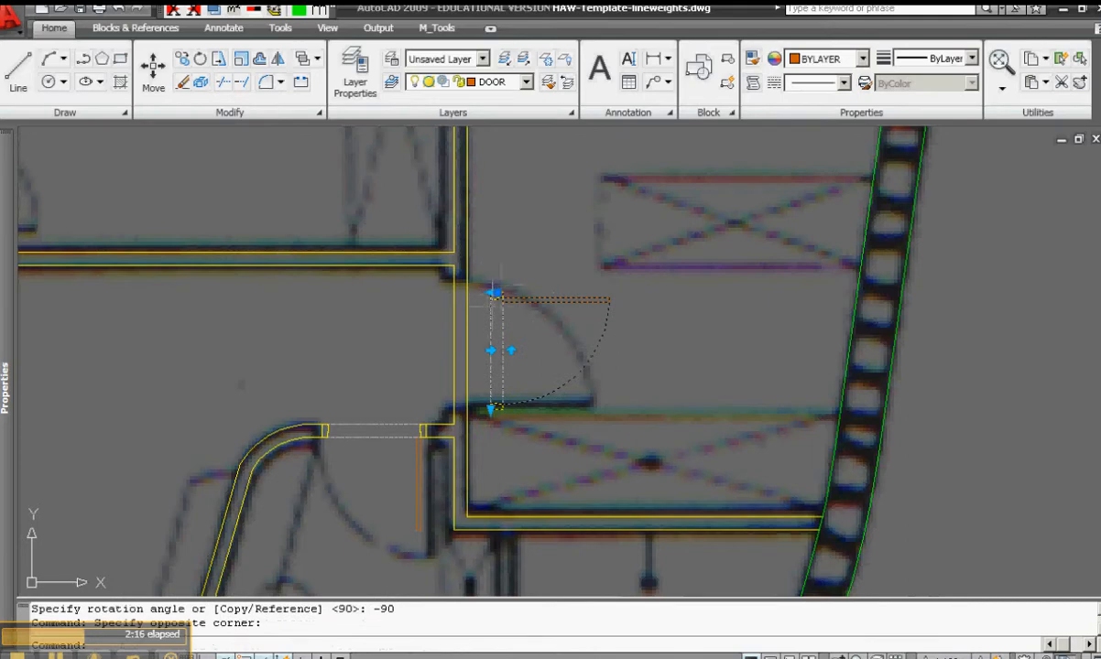
key(Return)
click(495, 296)
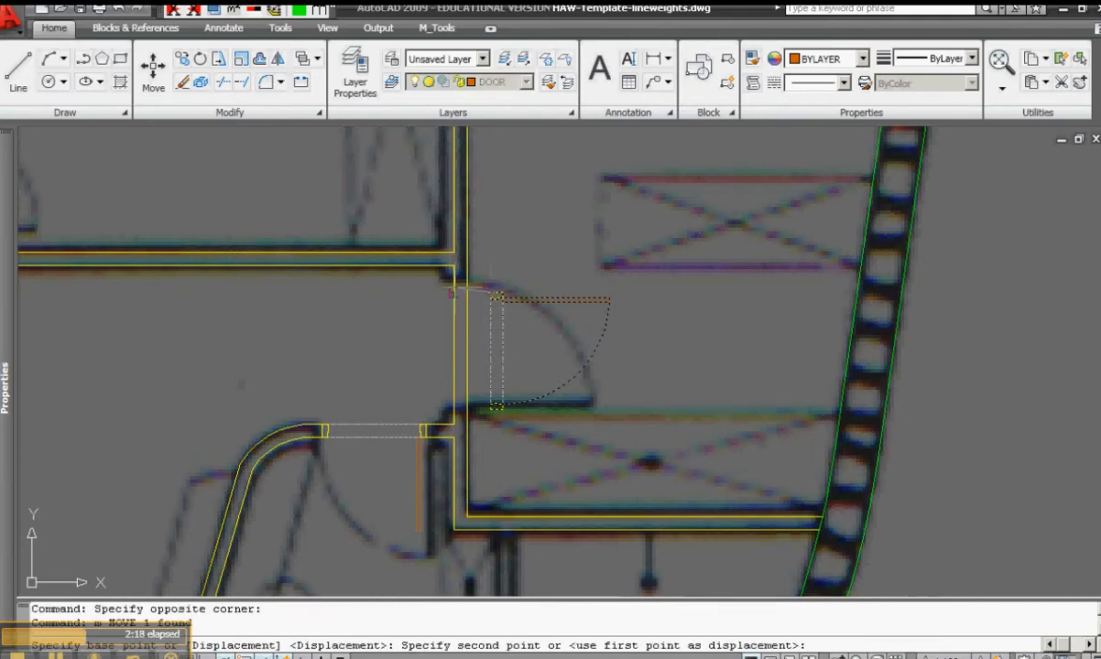
click(460, 287)
Step: Flip the bedroom door block so its leaf hinges at the lower end of the opening
scroll(524, 343, up, 2)
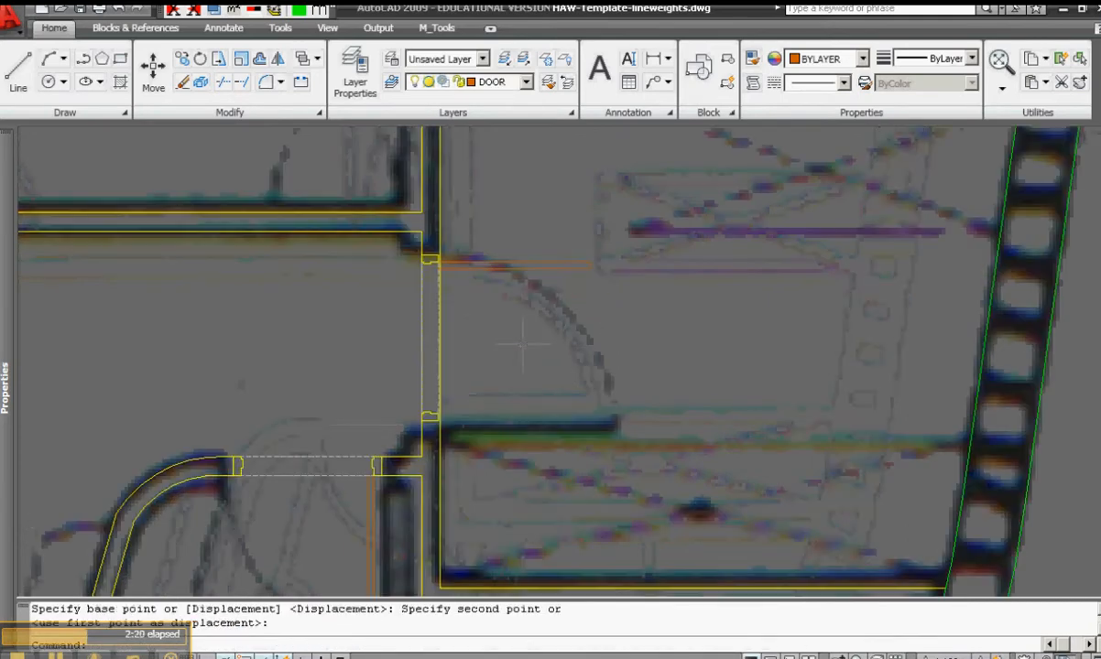
click(523, 345)
click(436, 321)
click(447, 337)
key(Escape)
key(Escape)
scroll(427, 424, up, 2)
click(384, 458)
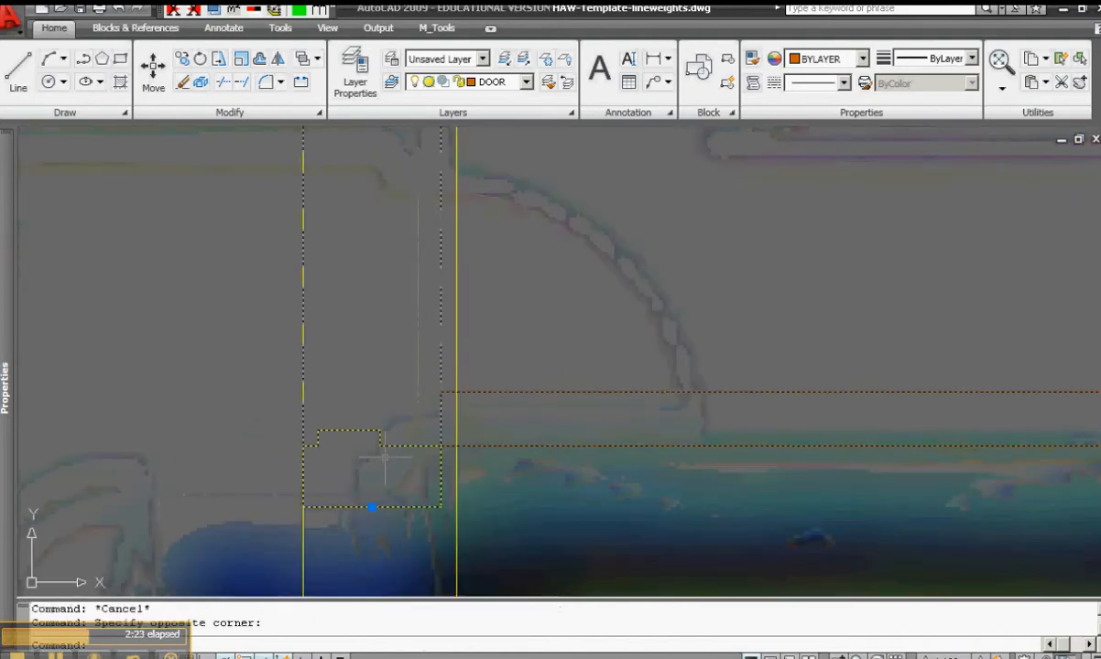
Step: Examine how the bedroom door's frame fits the stud wall at both ends of the opening
scroll(430, 417, down, 6)
middle_drag(443, 305, 446, 493)
scroll(423, 279, up, 6)
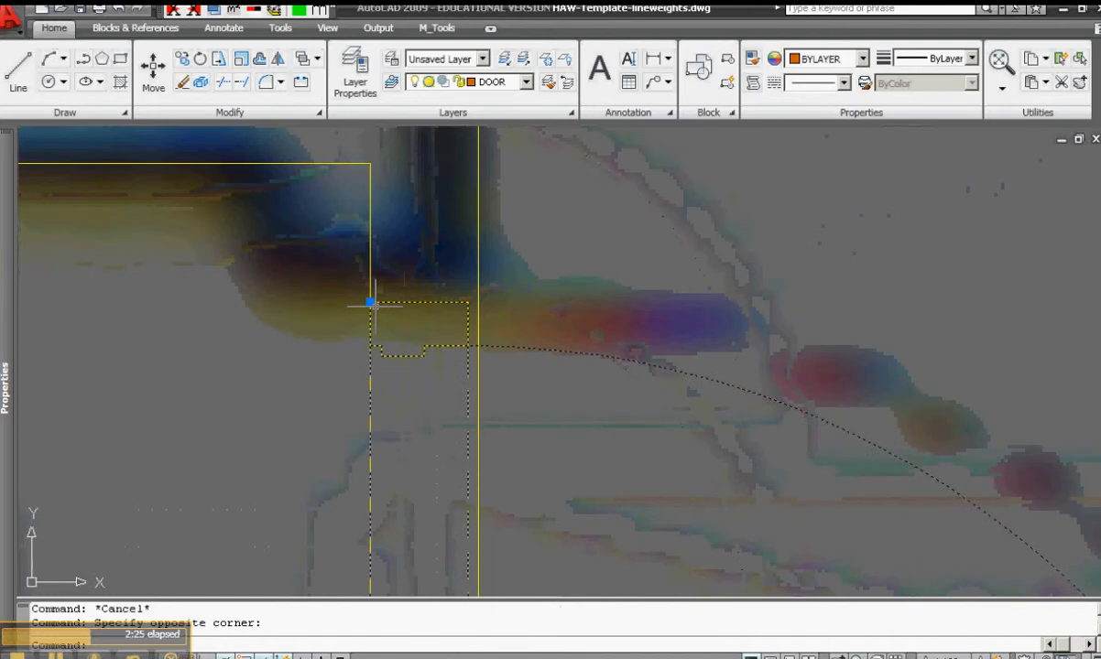
scroll(452, 342, down, 5)
scroll(465, 390, down, 4)
middle_drag(479, 586, 504, 366)
scroll(490, 353, up, 3)
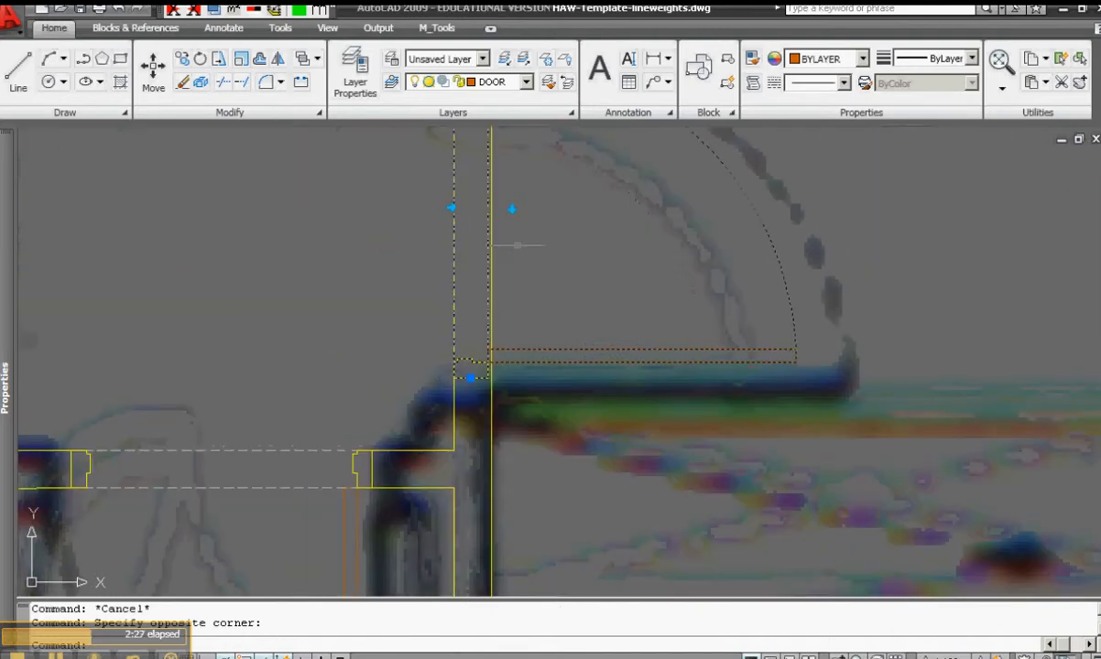
middle_drag(519, 244, 527, 412)
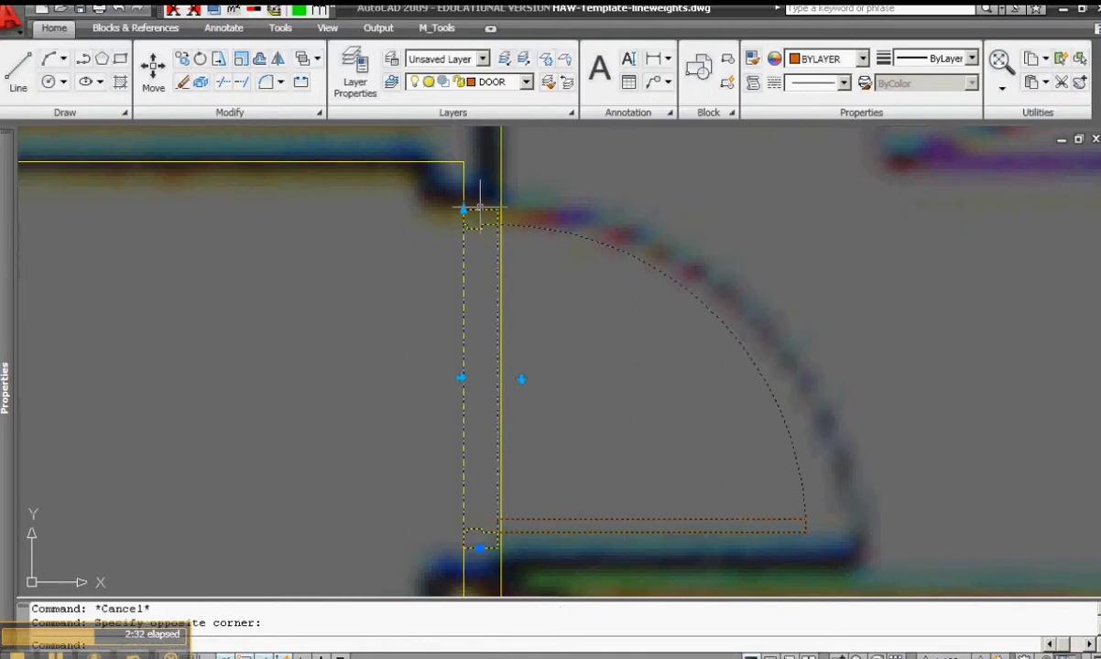
scroll(496, 548, up, 2)
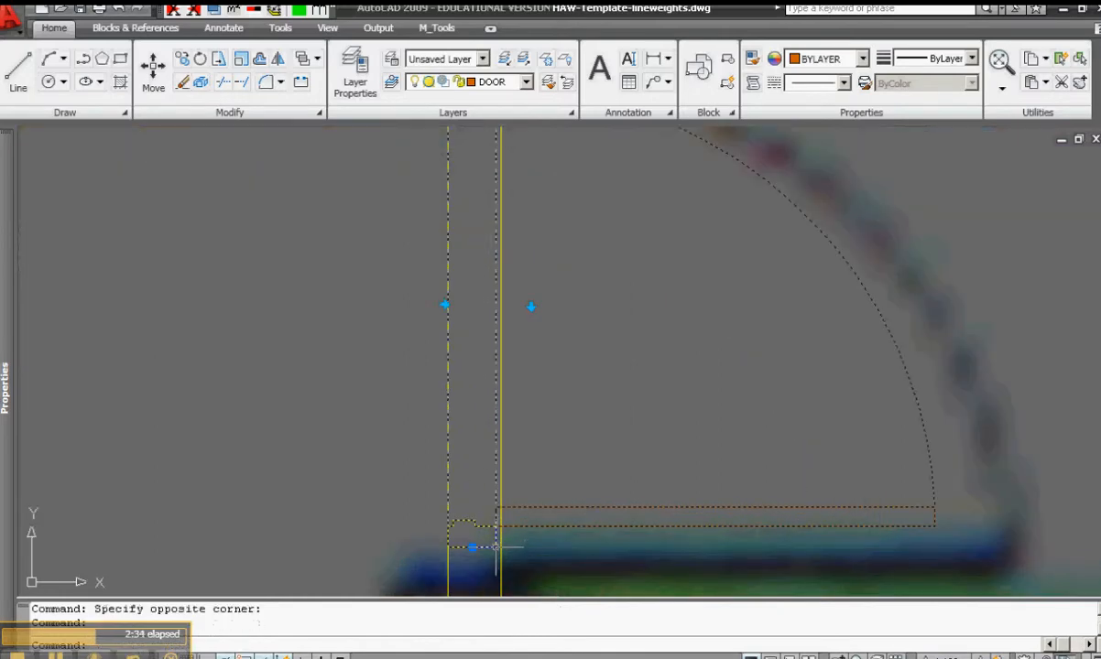
scroll(513, 517, down, 3)
key(Escape)
key(Escape)
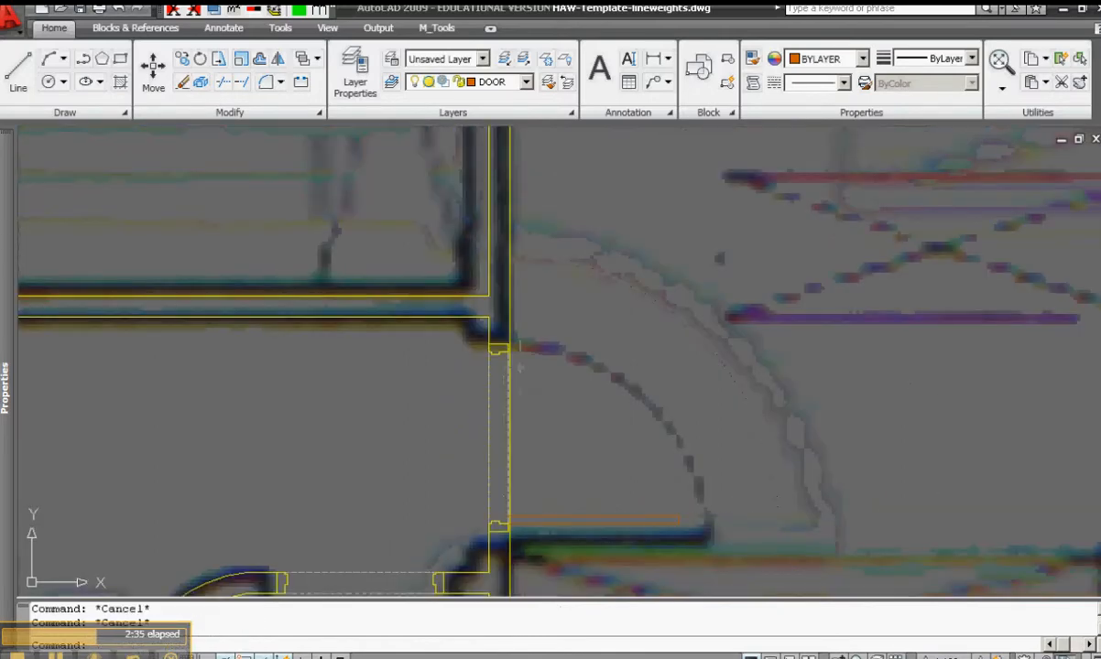
Step: Make WALL-STUD the current layer
scroll(518, 312, up, 2)
text(s)
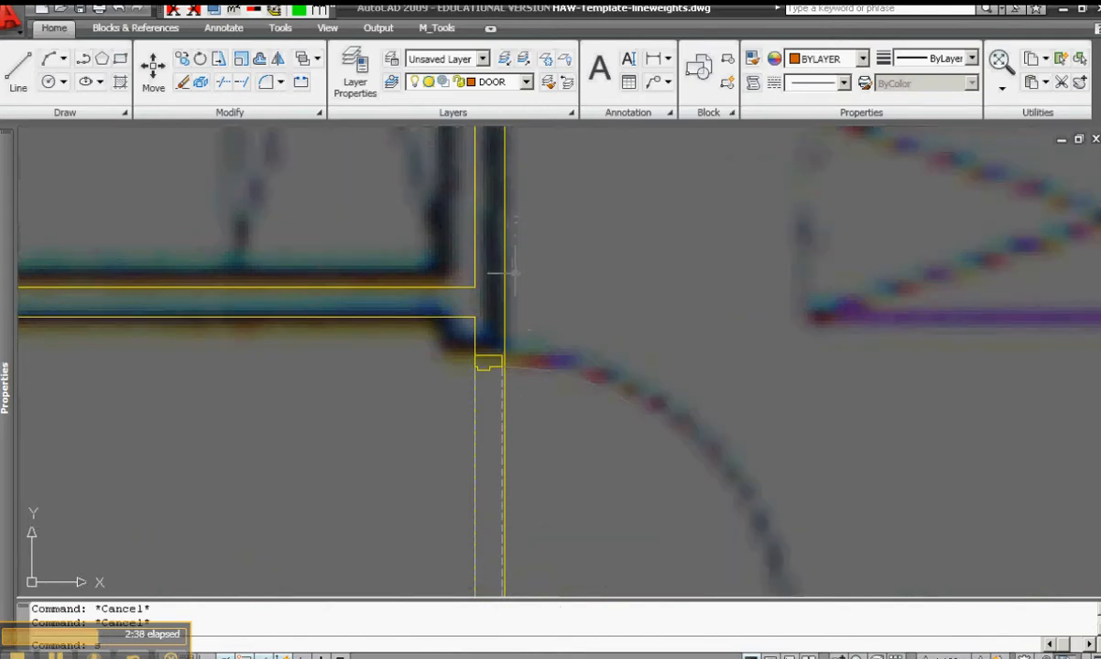
key(Escape)
click(526, 82)
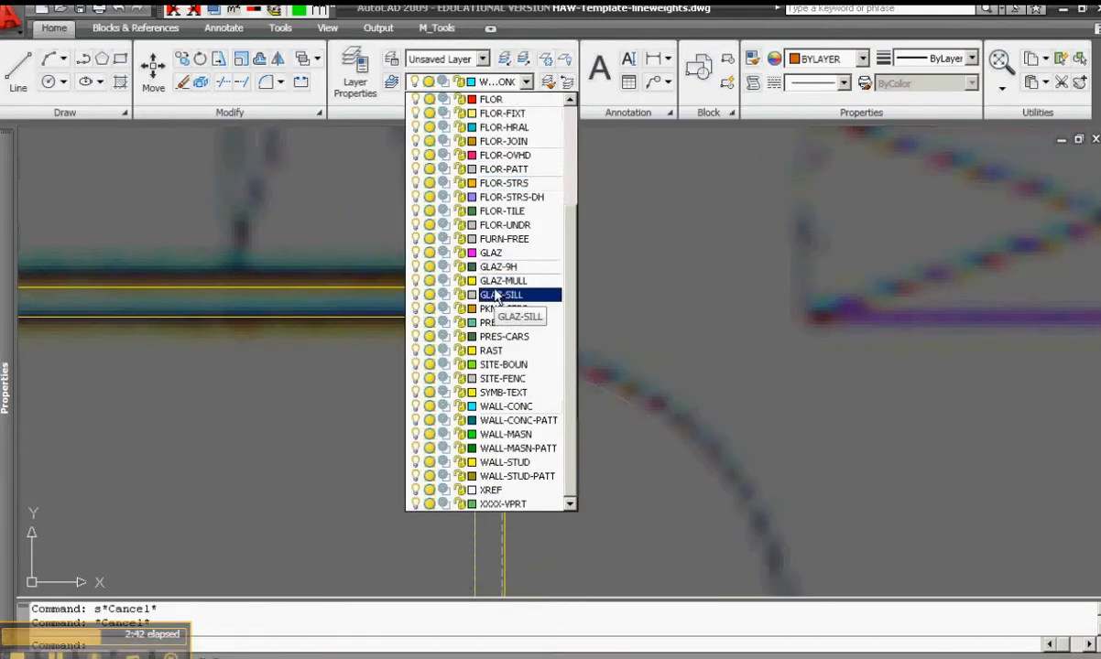
key(Down)
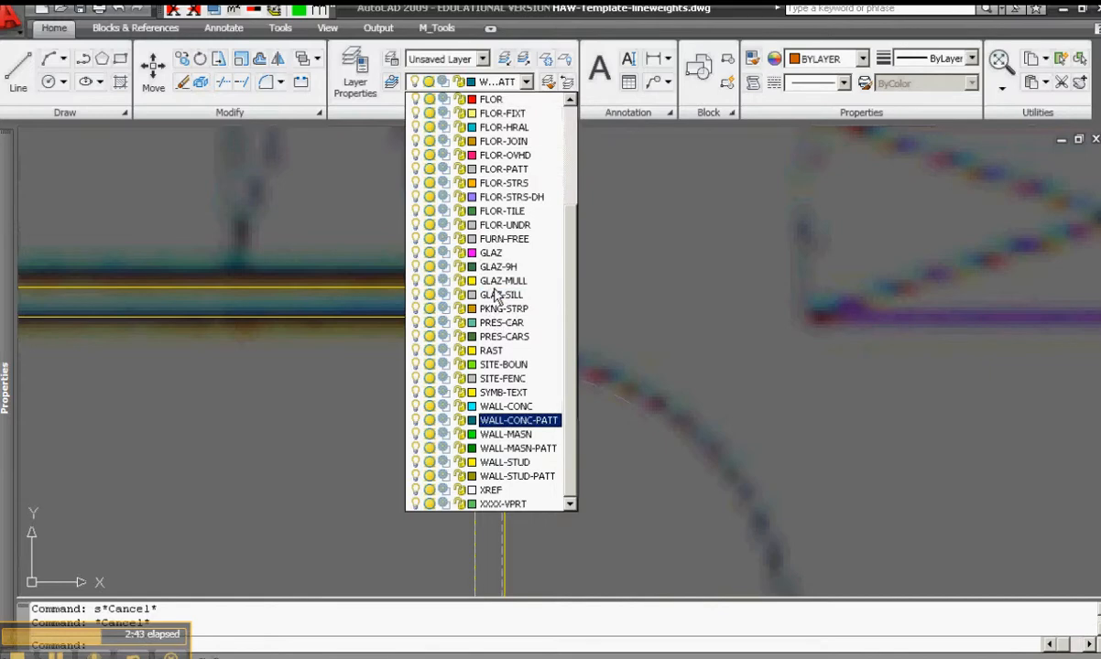
click(508, 465)
Step: Draw polylines across the stud wall's thickness at the upper and lower ends of the bedroom door frame
text(pl)
key(Return)
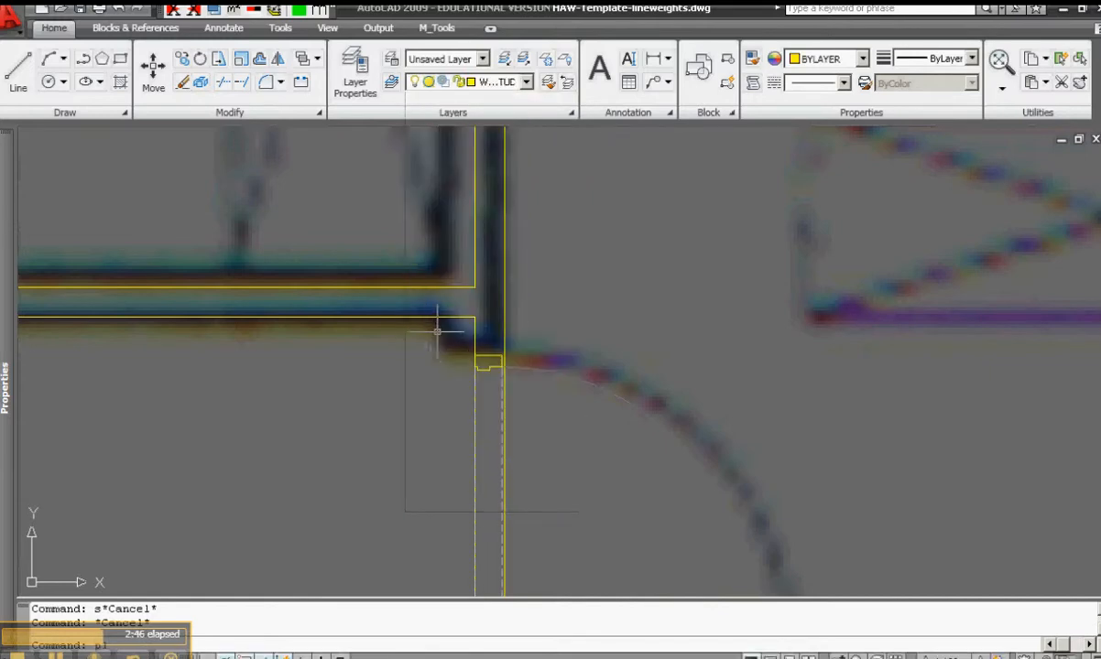
click(474, 355)
scroll(500, 356, up, 2)
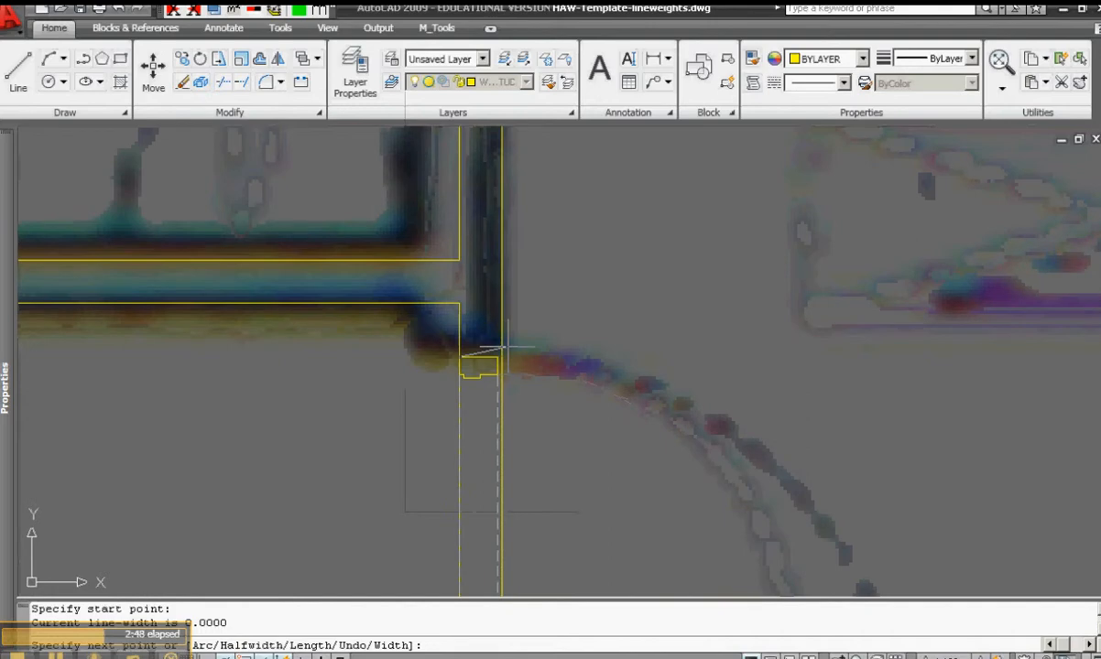
key(Return)
middle_drag(523, 494, 533, 183)
key(Return)
click(509, 424)
click(513, 424)
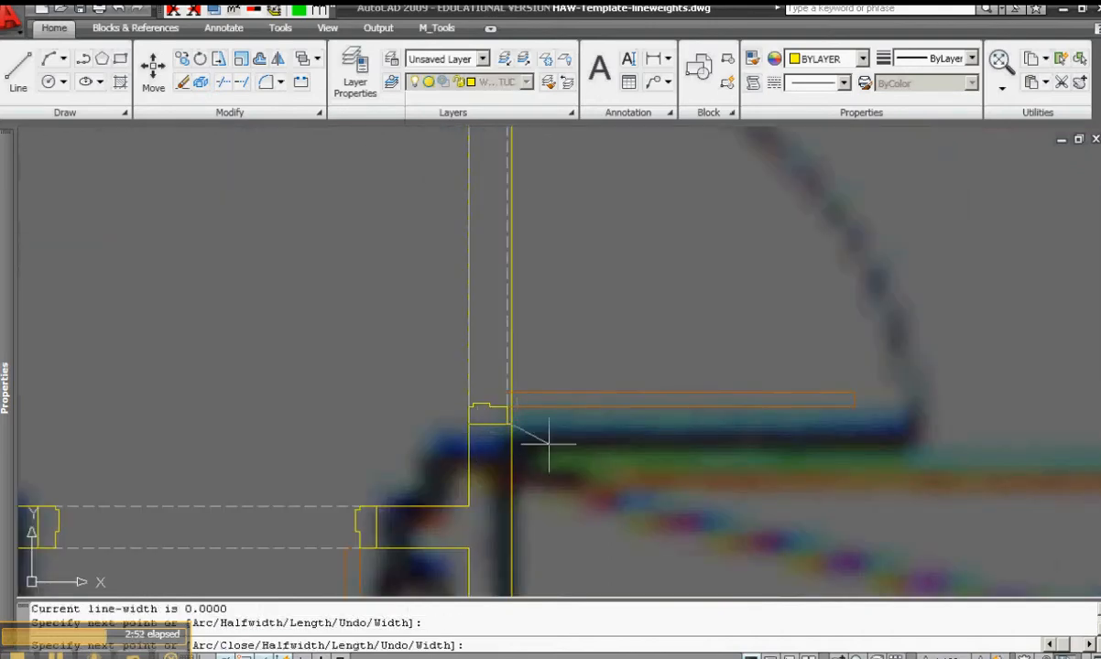
key(Escape)
Step: Isolate the WALL-STUD layer by picking the wall linework at the lower door jamb
click(505, 59)
click(526, 439)
click(479, 469)
key(Return)
scroll(545, 442, down, 2)
middle_drag(509, 335, 470, 397)
Step: Trim both wall lines between the two jamb lines to open the wall for the bedroom door
text(tr)
key(Return)
click(479, 260)
click(481, 405)
key(Return)
click(538, 334)
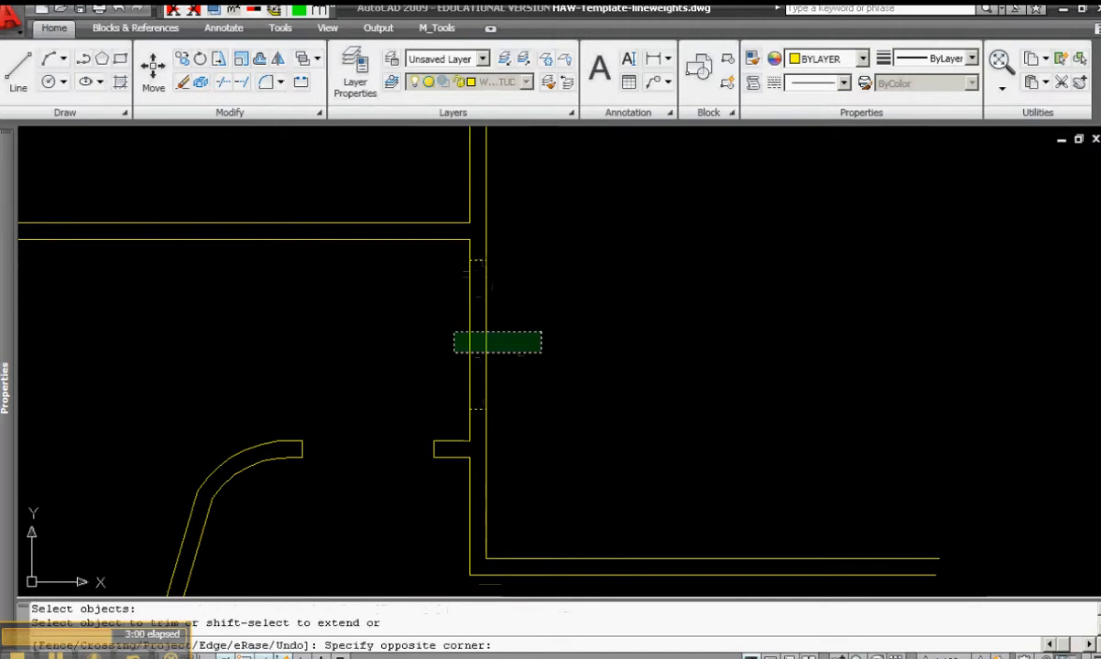
click(456, 349)
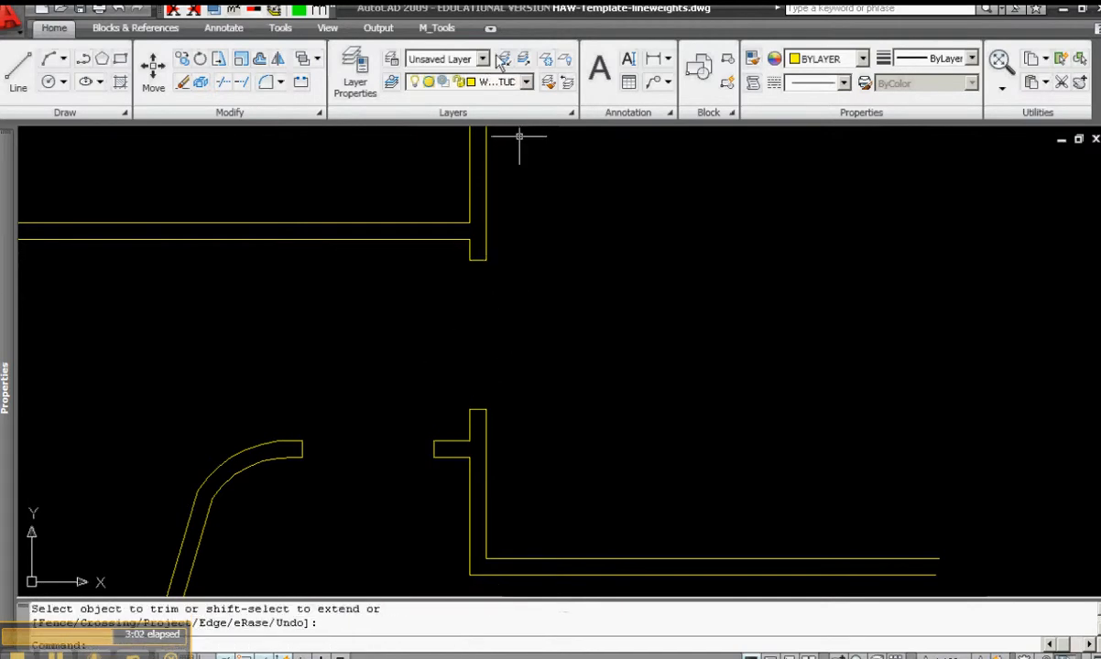
Step: Restore the isolated layers and inspect the bedroom door's fit in the trimmed wall opening
click(524, 59)
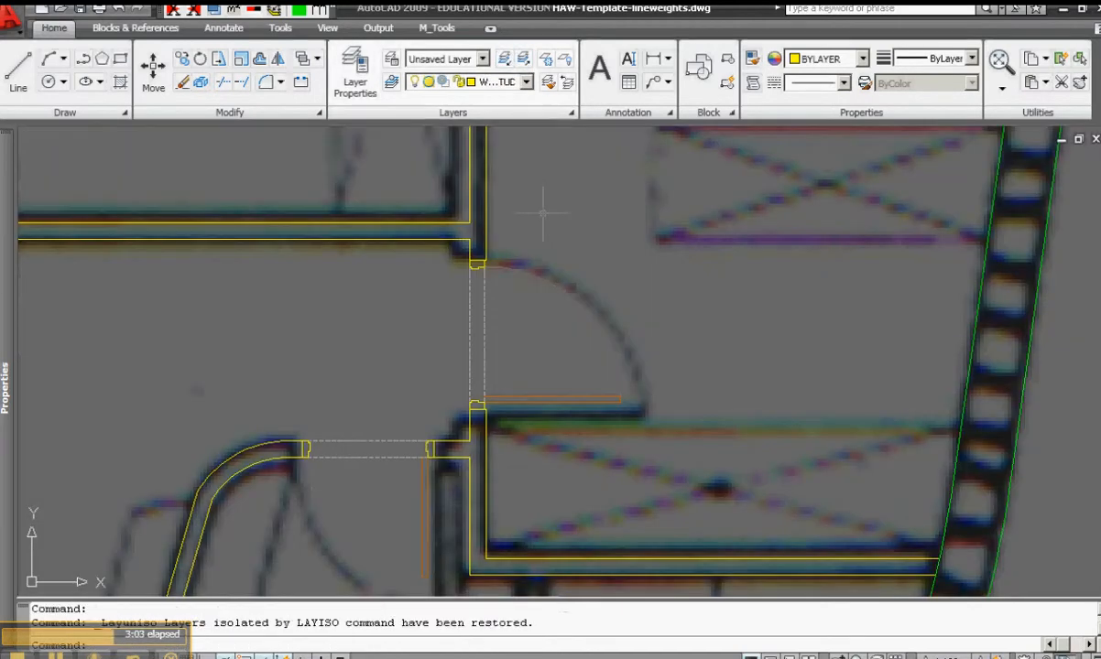
scroll(478, 414, up, 2)
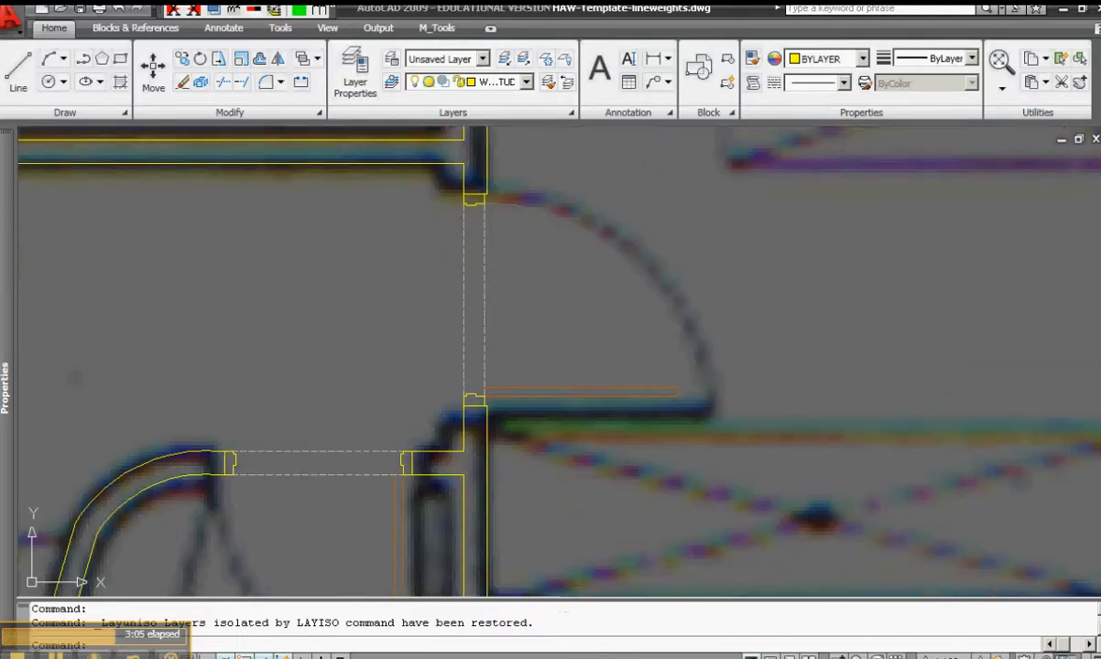
scroll(397, 566, up, 1)
scroll(559, 321, down, 2)
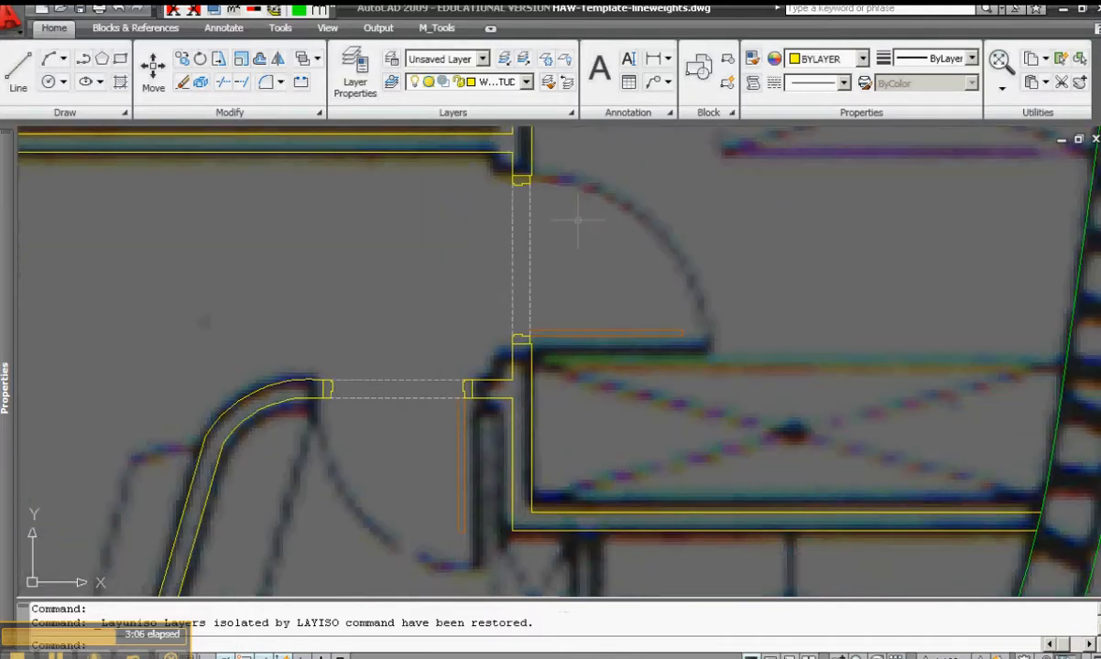
middle_drag(545, 235, 558, 327)
scroll(558, 326, up, 4)
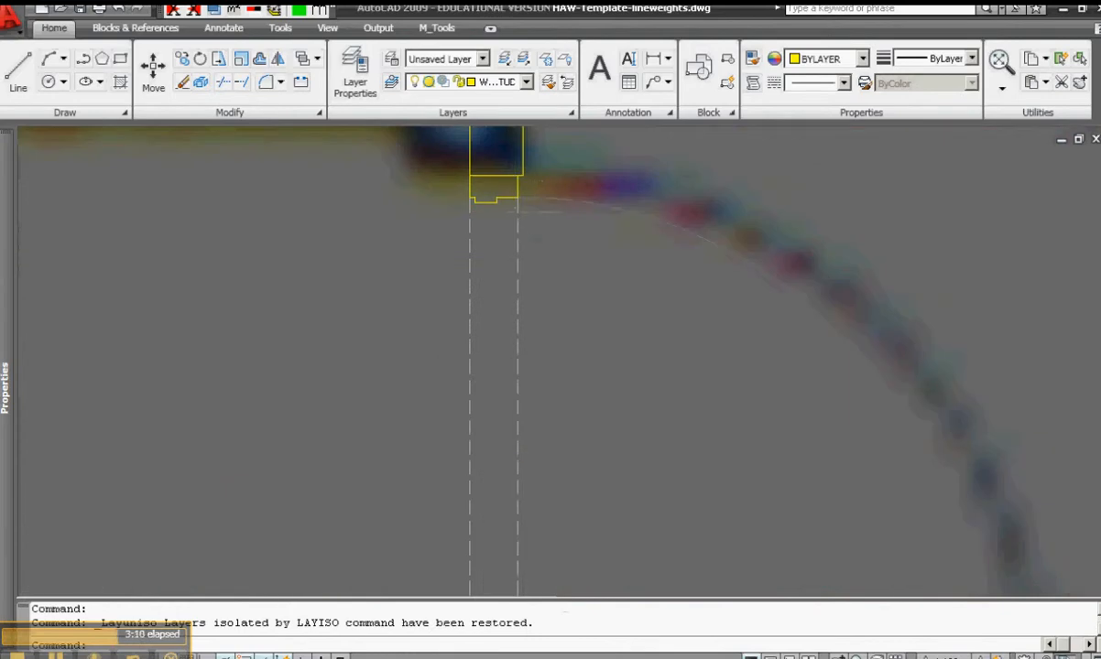
scroll(540, 242, down, 6)
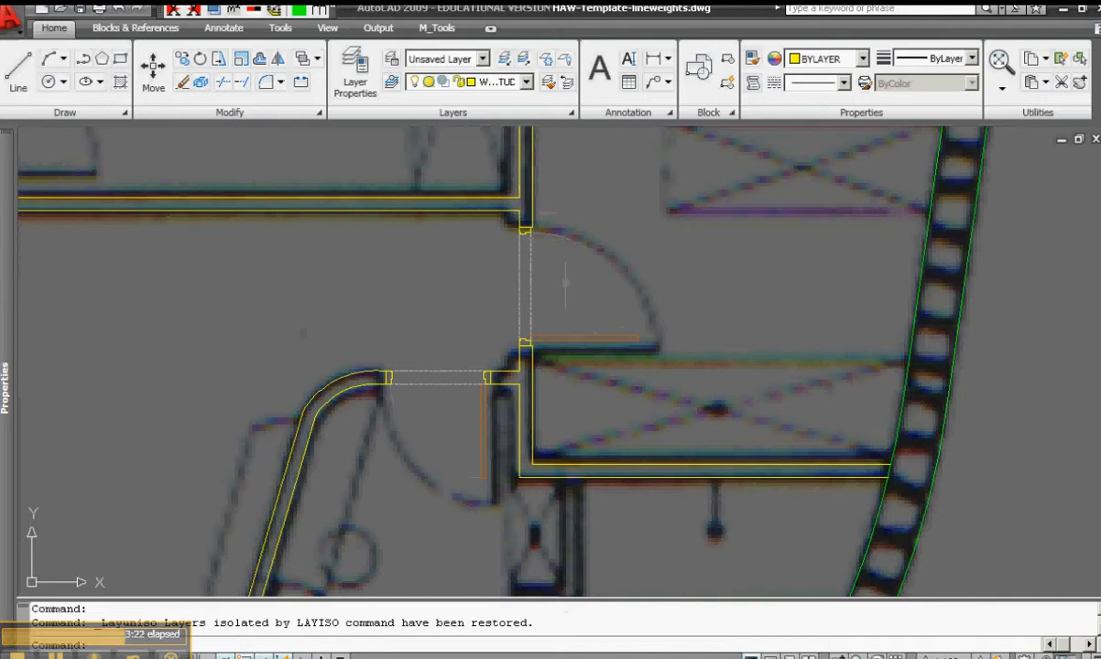
Step: Isolate the stud wall layer again by selecting the lines at the end of the curved bathroom wall
mouse_move(595, 314)
middle_down()
mouse_move(638, 294)
mouse_move(642, 228)
middle_up()
scroll(422, 327, up, 2)
scroll(443, 284, up, 4)
click(421, 280)
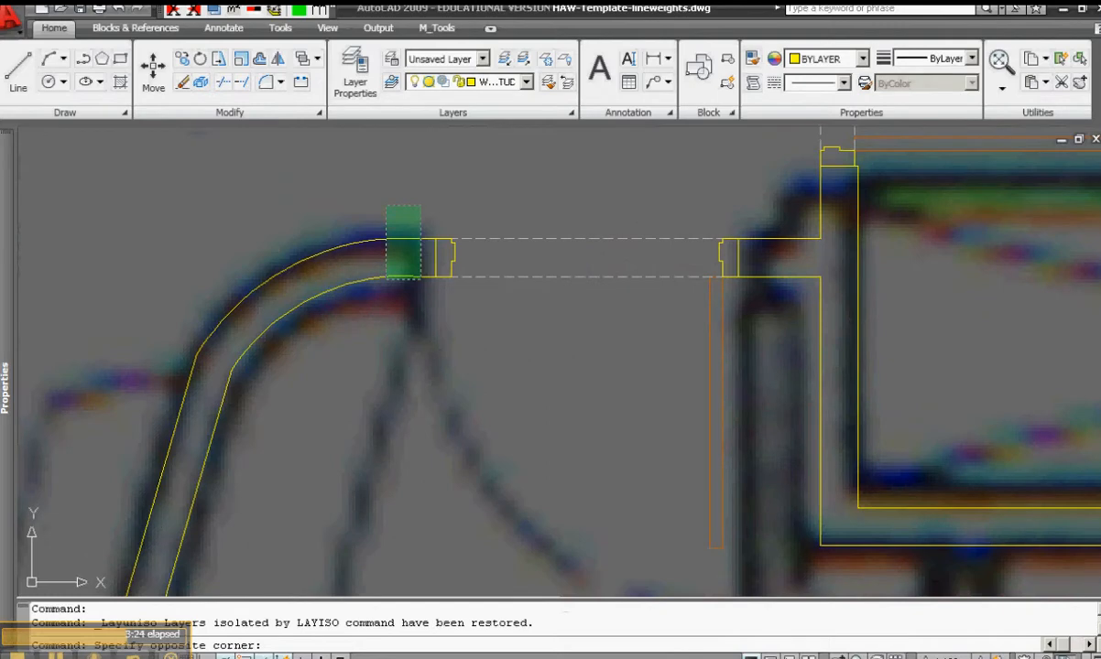
click(387, 209)
scroll(403, 358, down, 3)
key(Return)
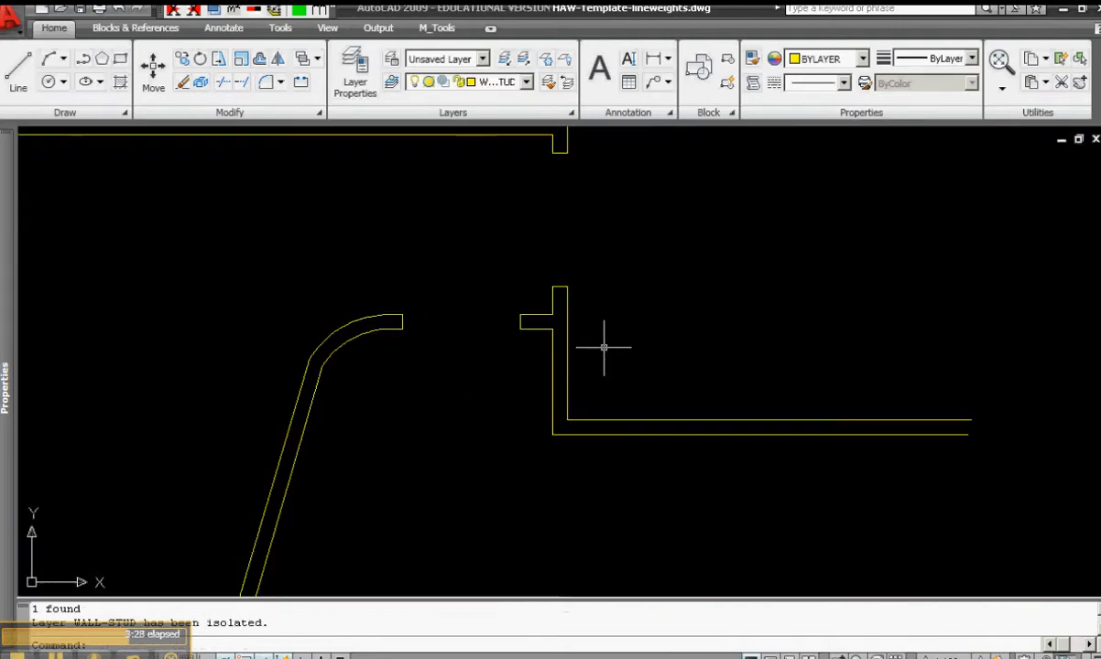
Step: Close the open end of the long horizontal stud wall with a polyline joining its two wall lines
text(pl PLINE)
click(971, 419)
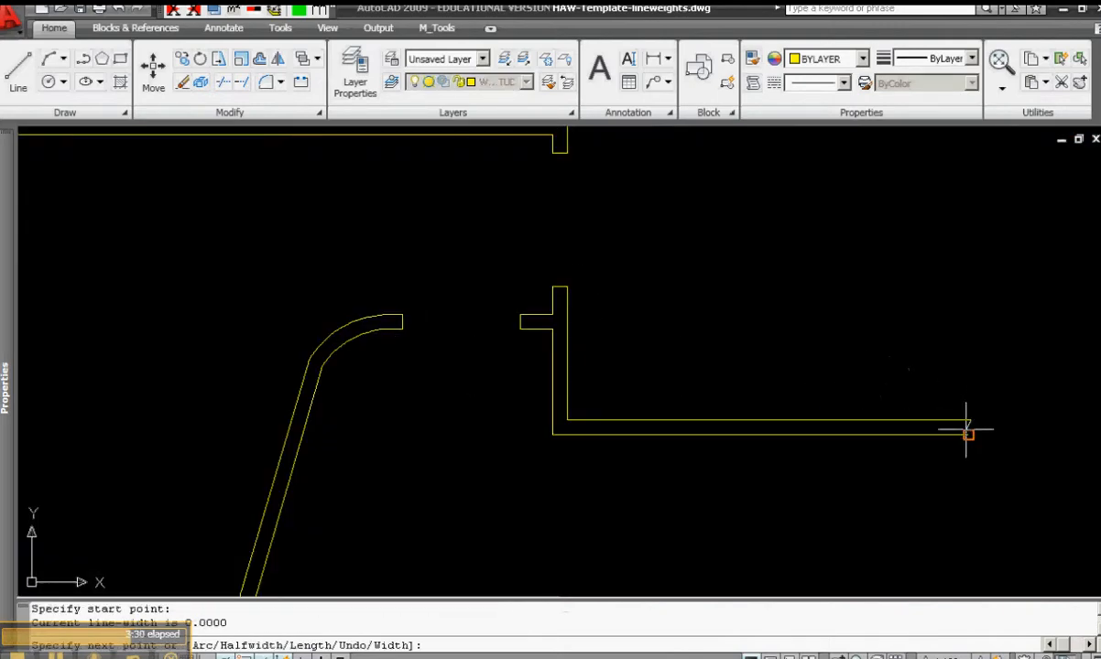
click(969, 435)
key(Return)
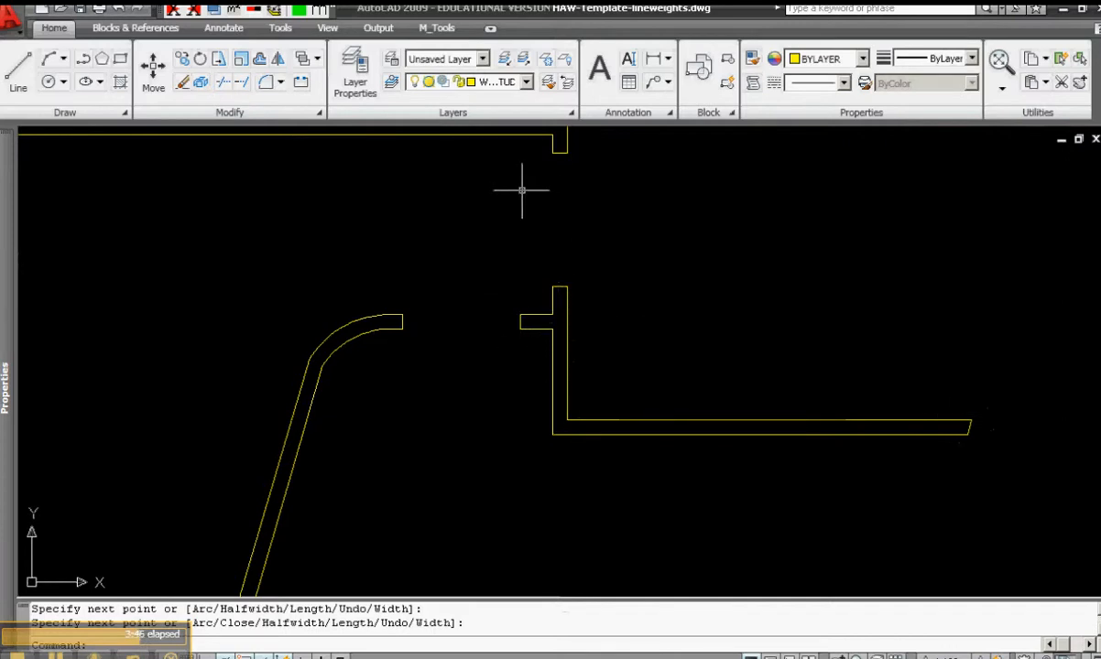
Step: Turn all layers back on so the full floor plan and scanned underlay are displayed
middle_drag(543, 190, 572, 274)
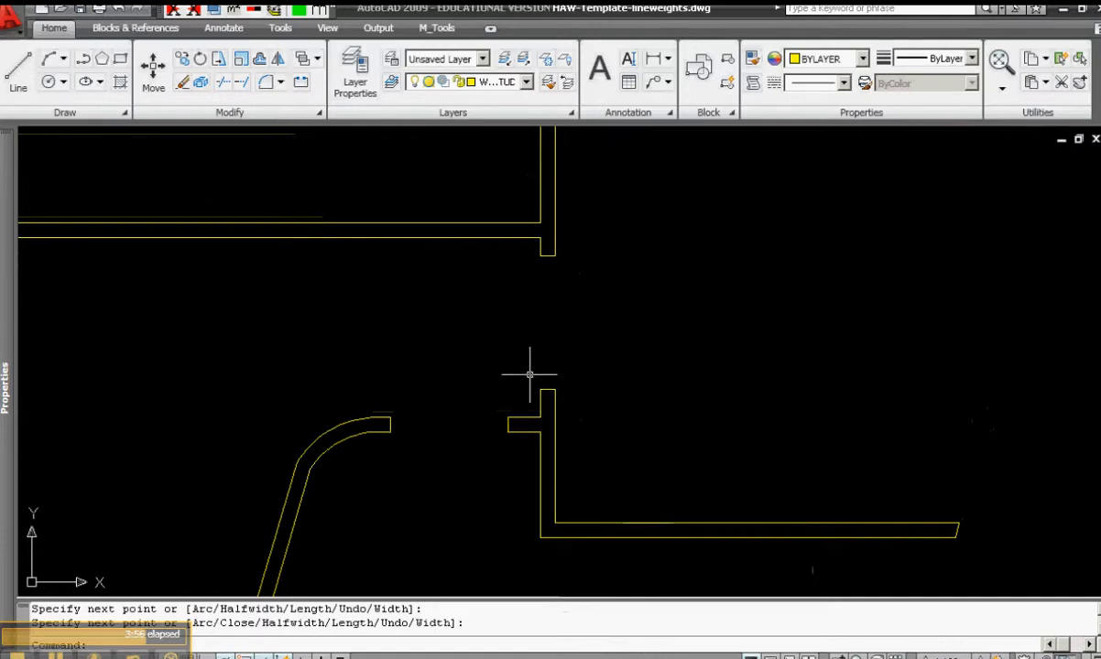
middle_drag(525, 386, 480, 298)
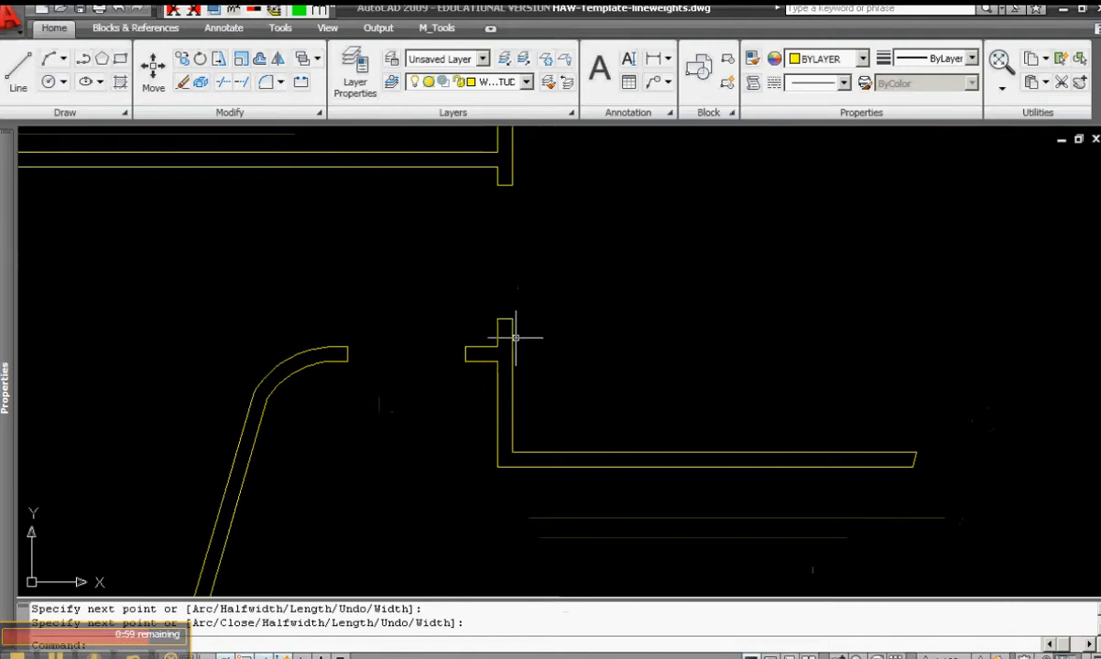
text(lo)
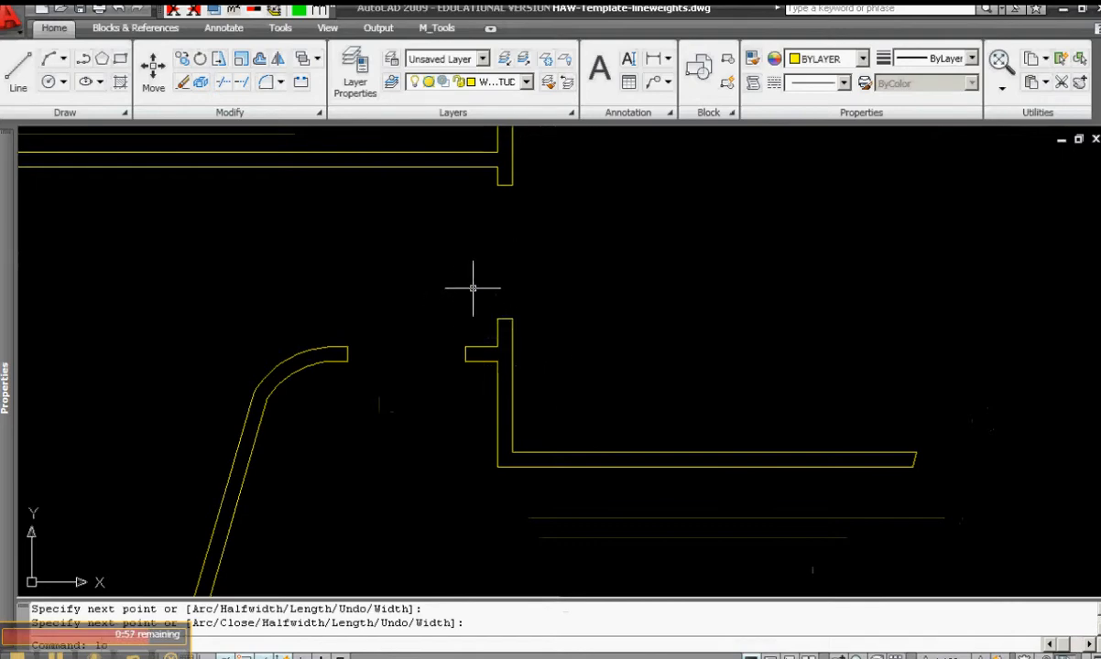
text(n)
key(Return)
scroll(495, 282, down, 4)
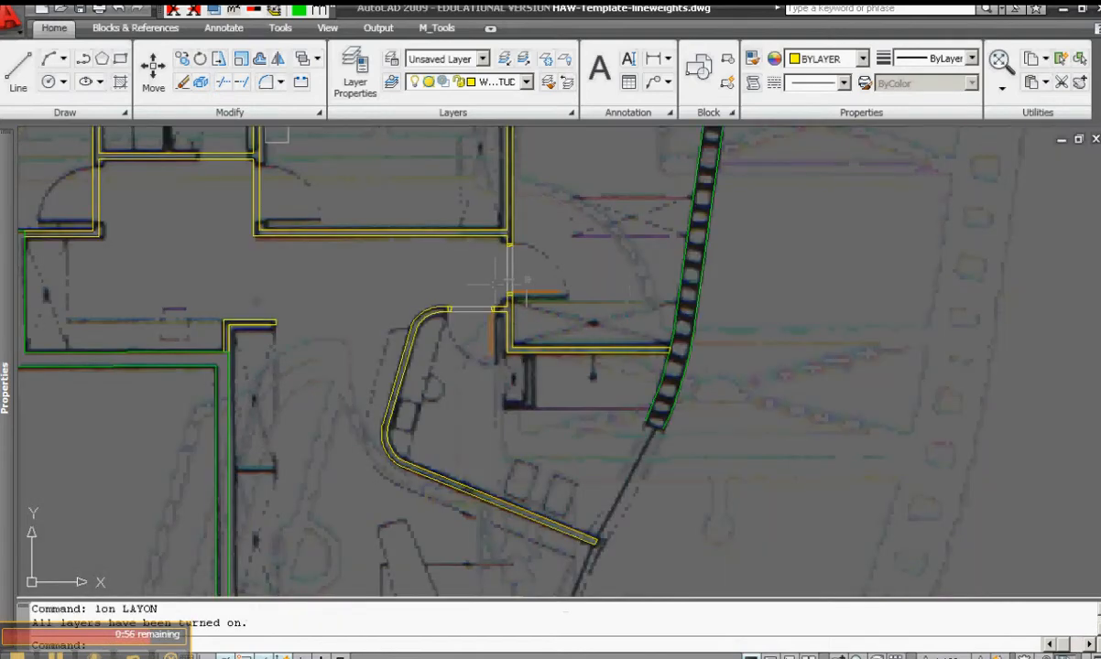
scroll(524, 279, up, 2)
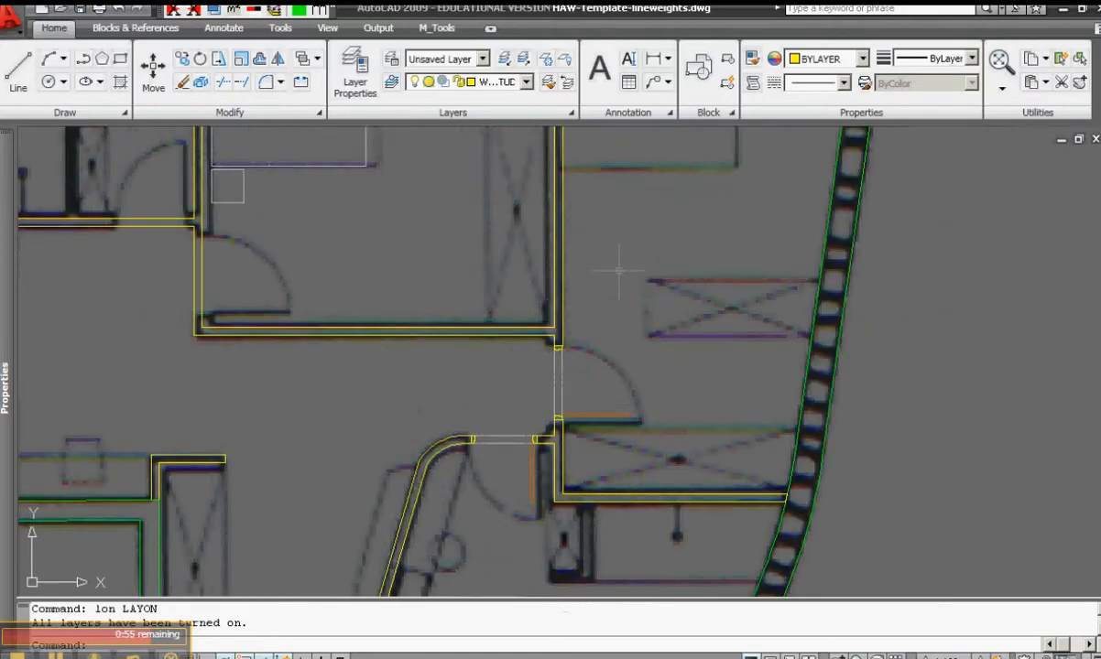
Step: Make layer 0 current and trace the upper bathroom sink on the underlay with a rectangle
click(527, 81)
scroll(477, 183, up, 4)
click(472, 97)
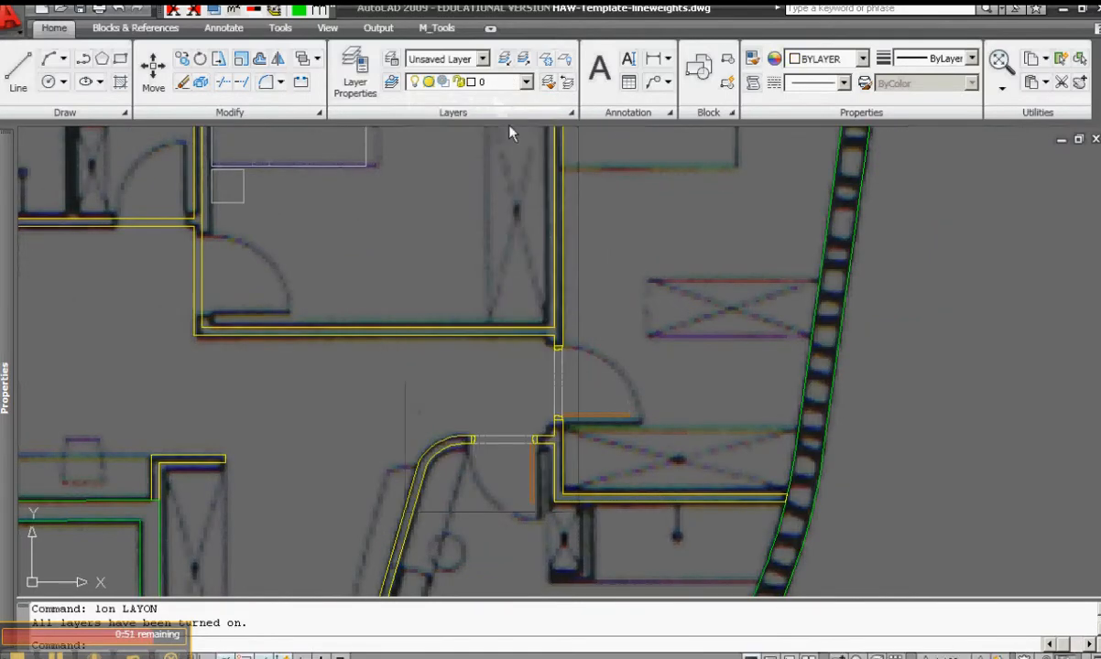
text(ec)
key(Return)
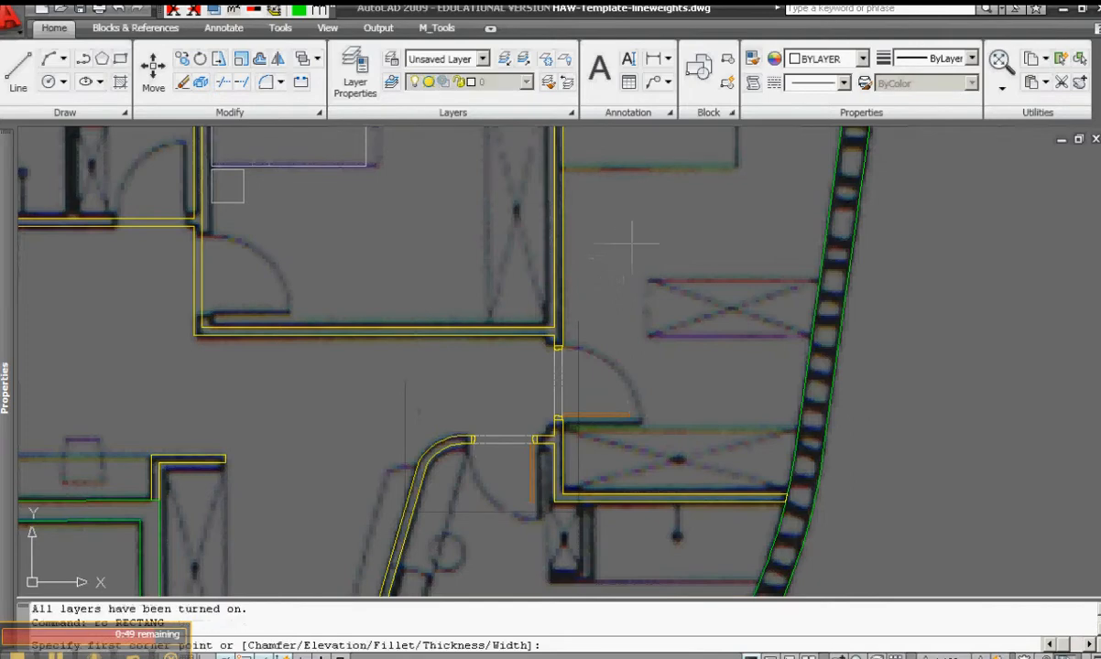
middle_drag(700, 312, 707, 320)
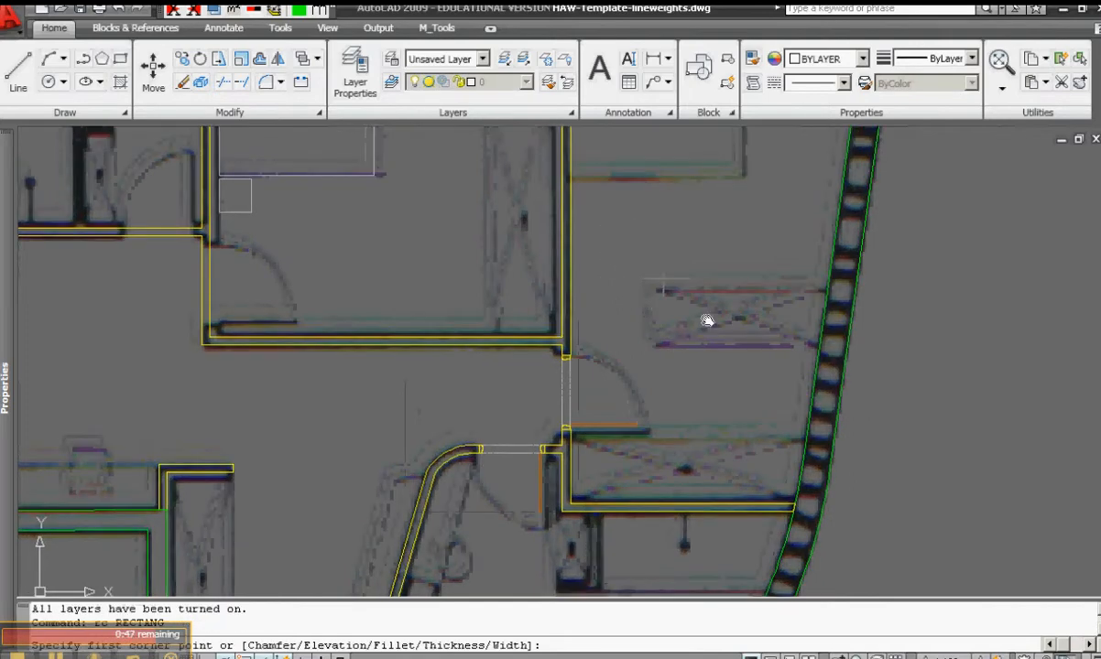
scroll(706, 317, down, 3)
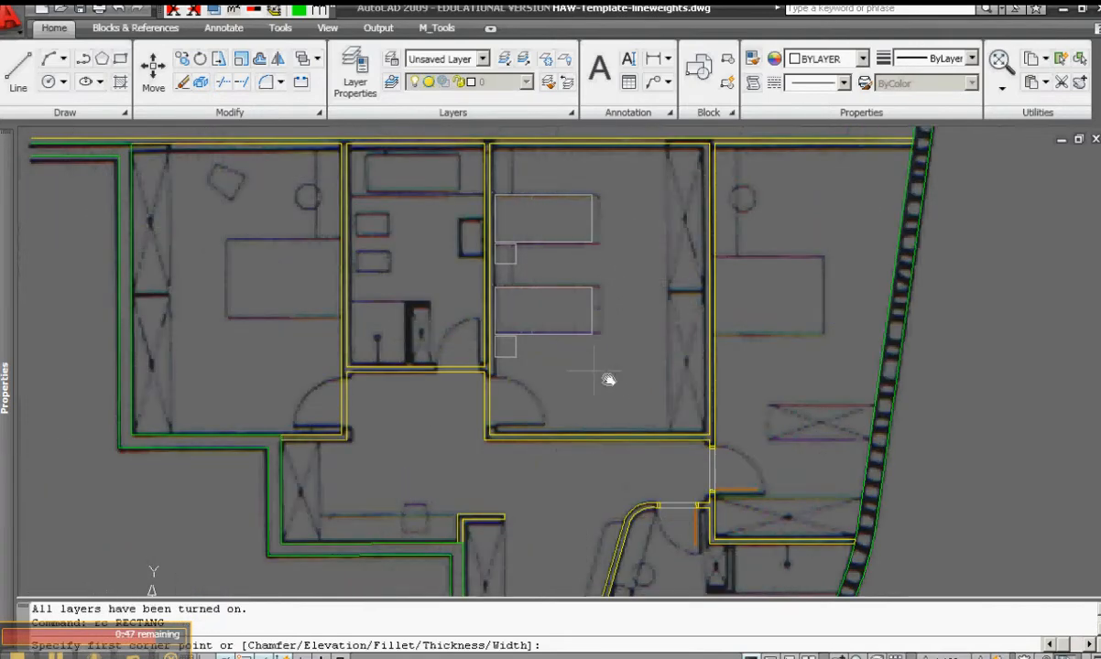
scroll(344, 189, up, 4)
click(372, 241)
scroll(421, 256, up, 2)
click(455, 301)
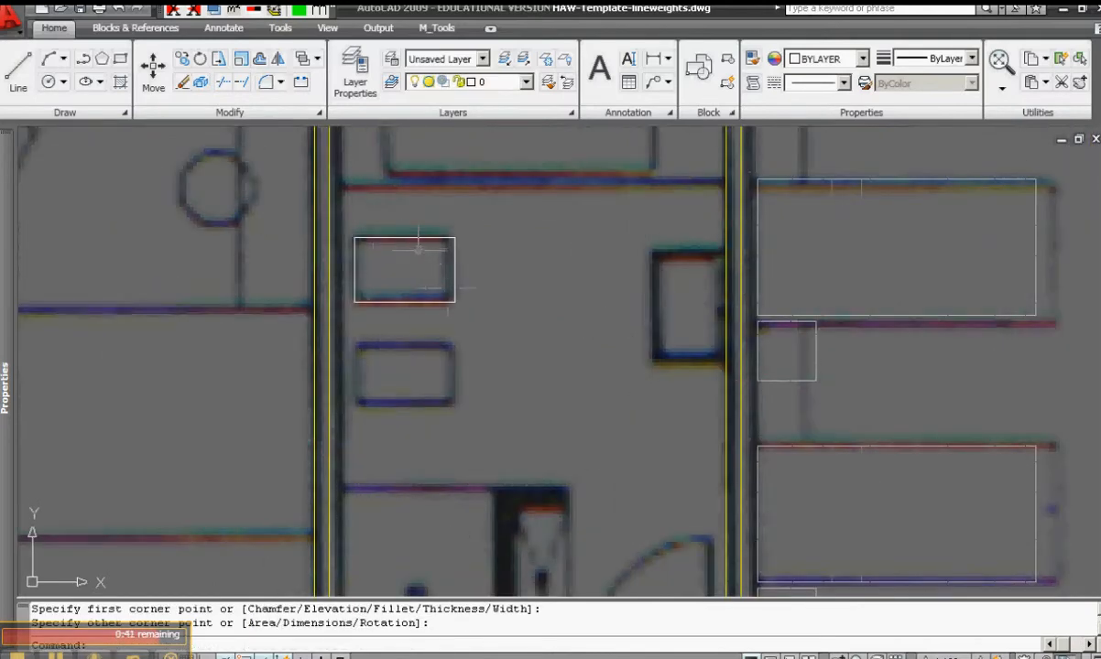
Step: Start a block definition from the sink rectangle, using the midpoint of its wall-side short edge as the base point
text(block)
key(Return)
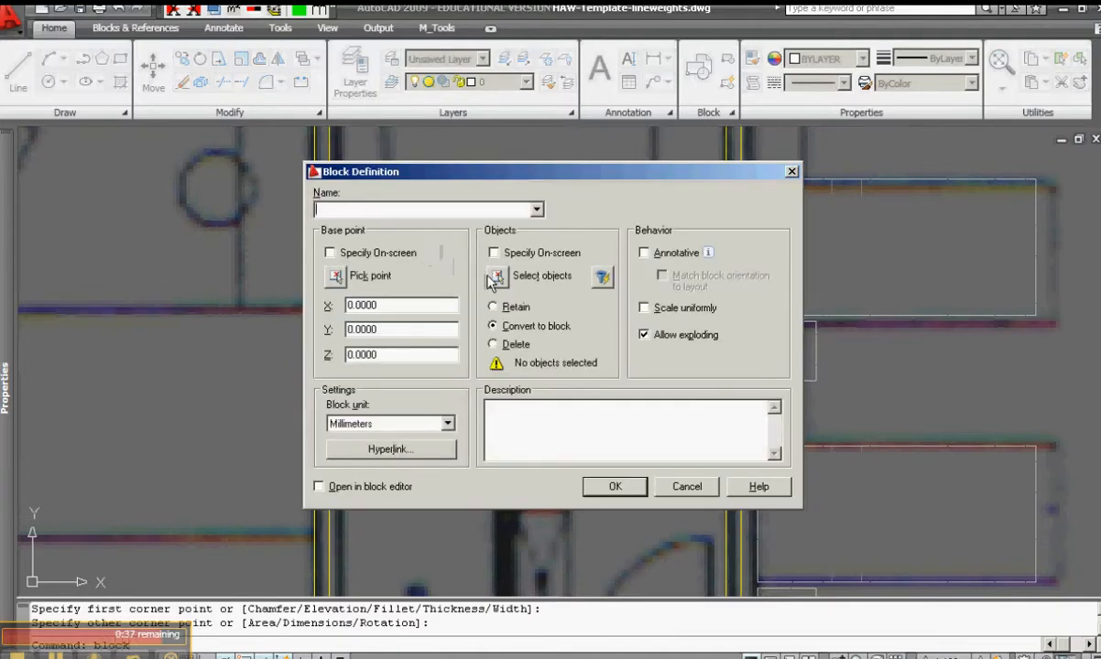
click(496, 279)
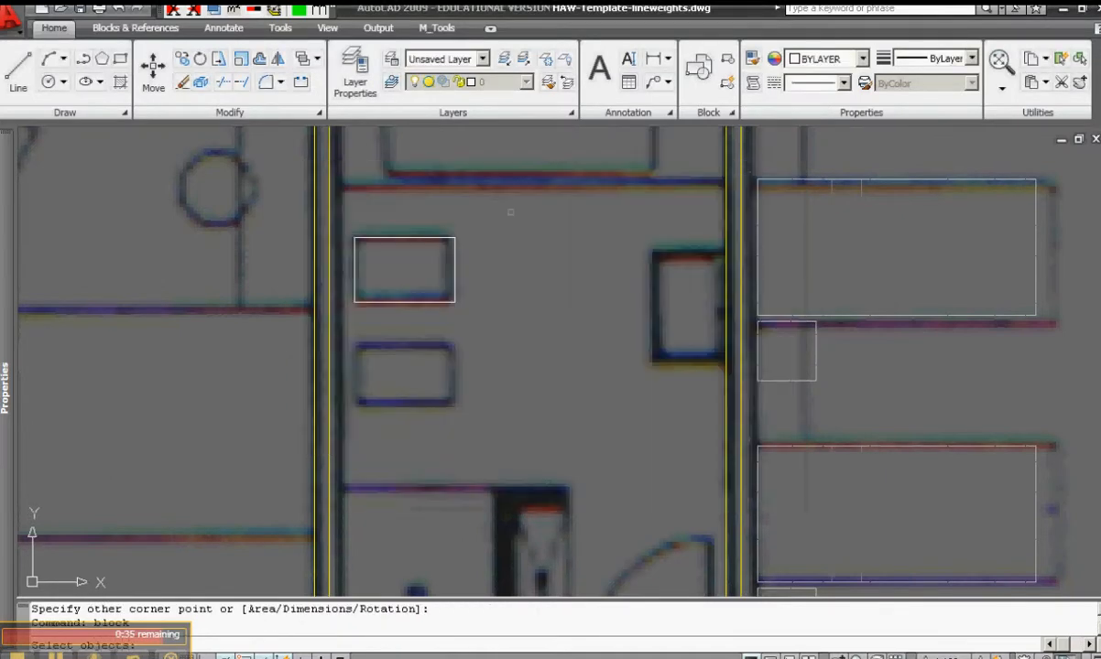
click(511, 211)
click(400, 261)
key(Return)
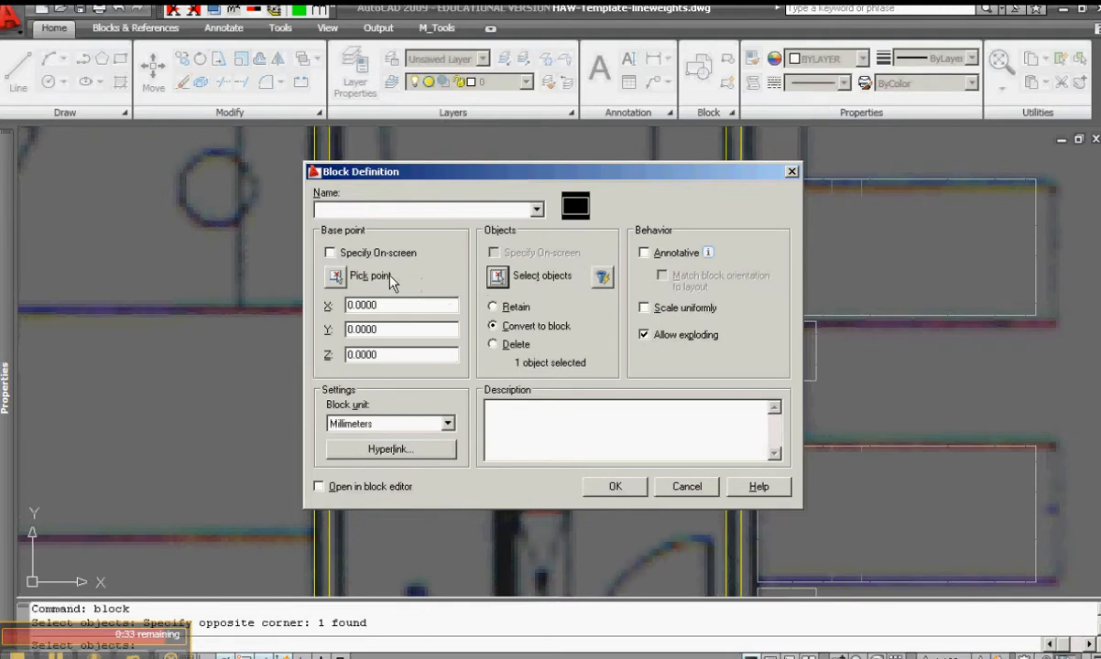
click(335, 275)
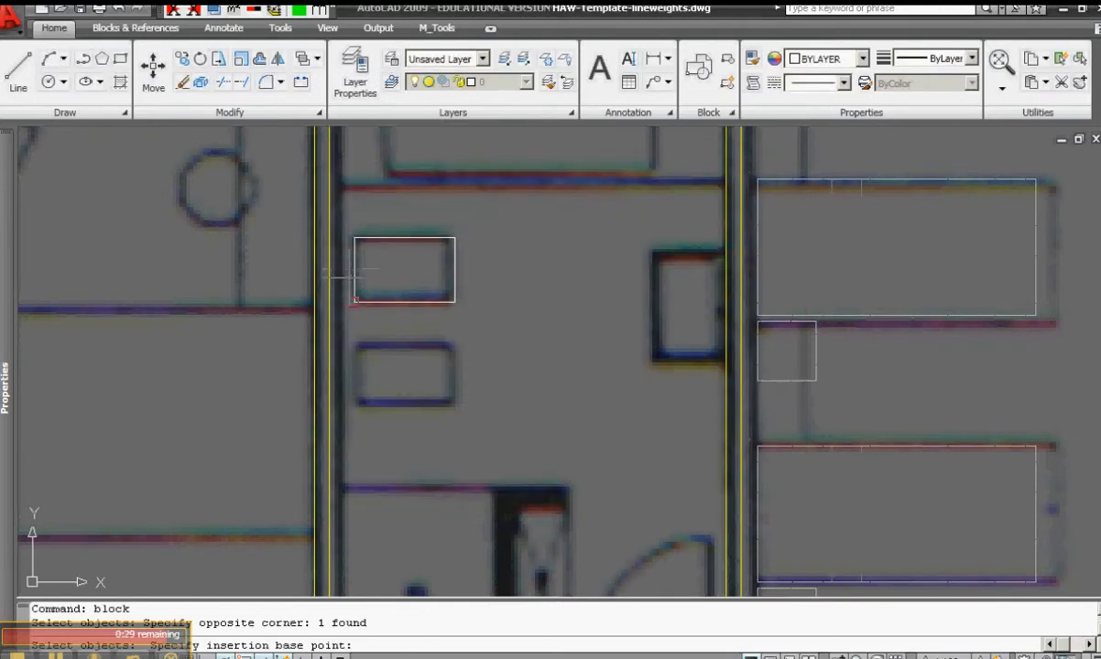
text(mid)
key(Return)
click(354, 270)
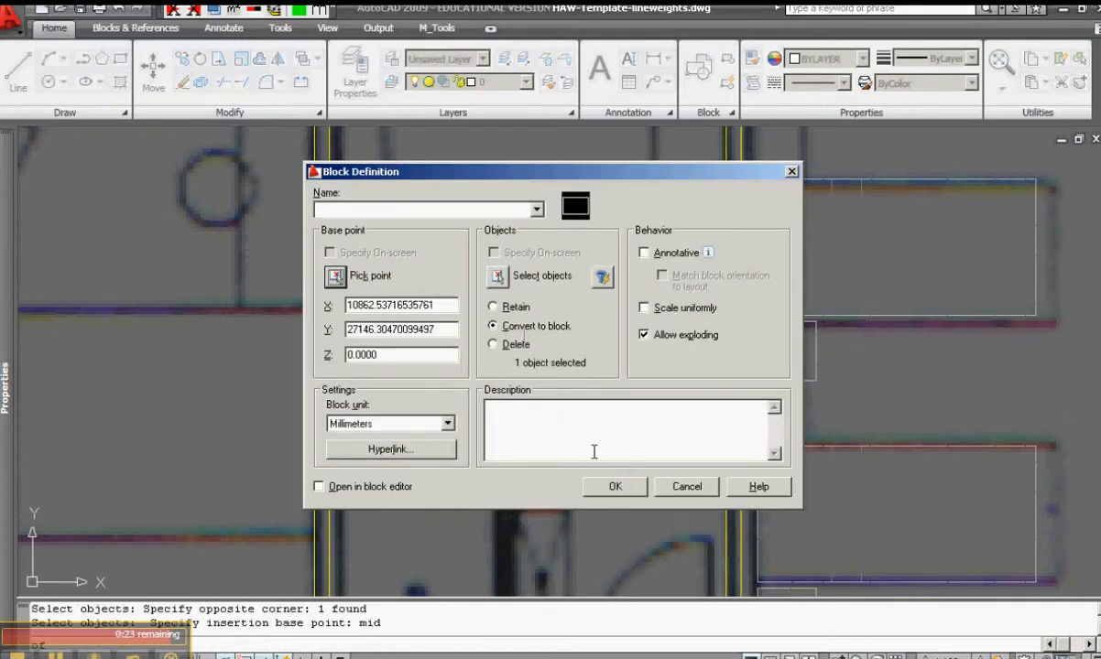
Step: Name the block sink and create it from the selected rectangle
click(619, 489)
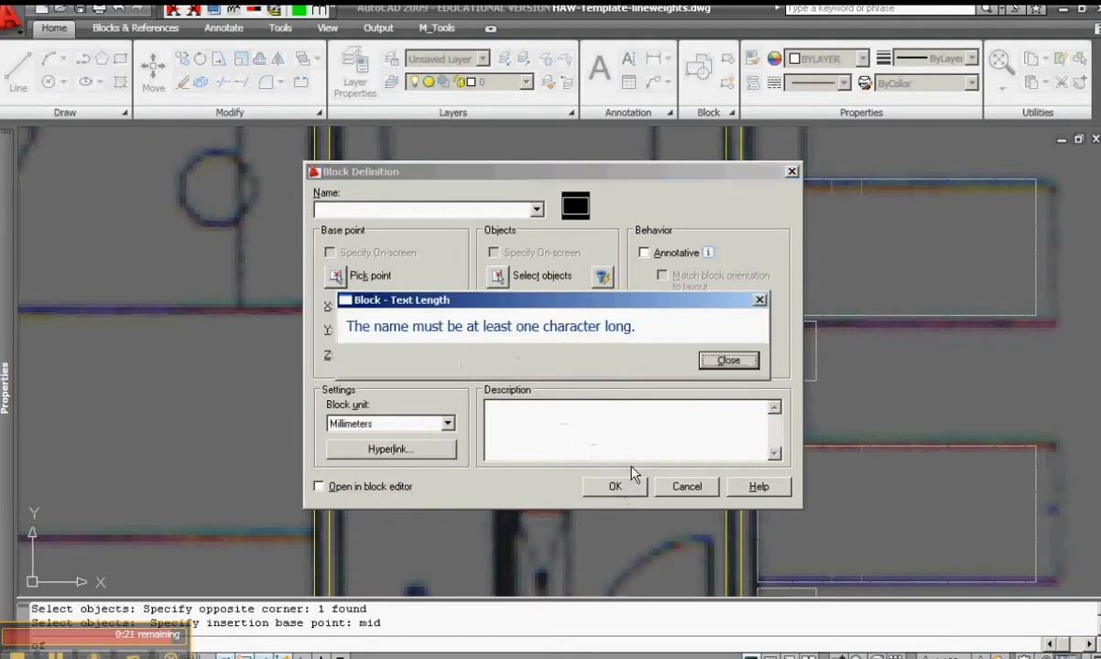
click(728, 360)
text(sink)
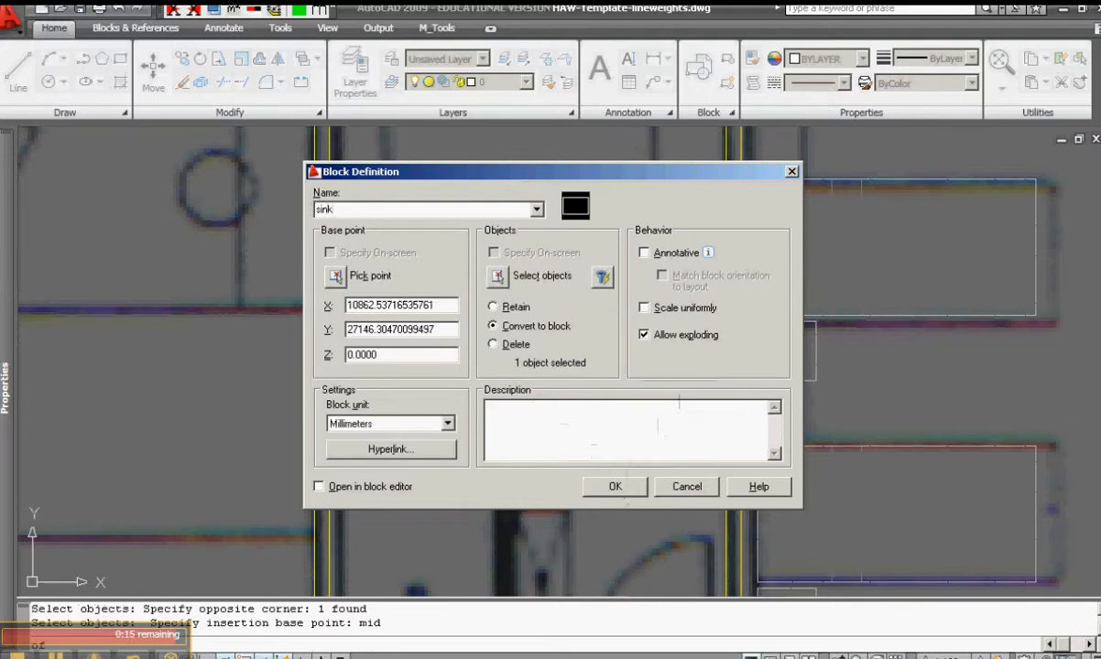
click(616, 486)
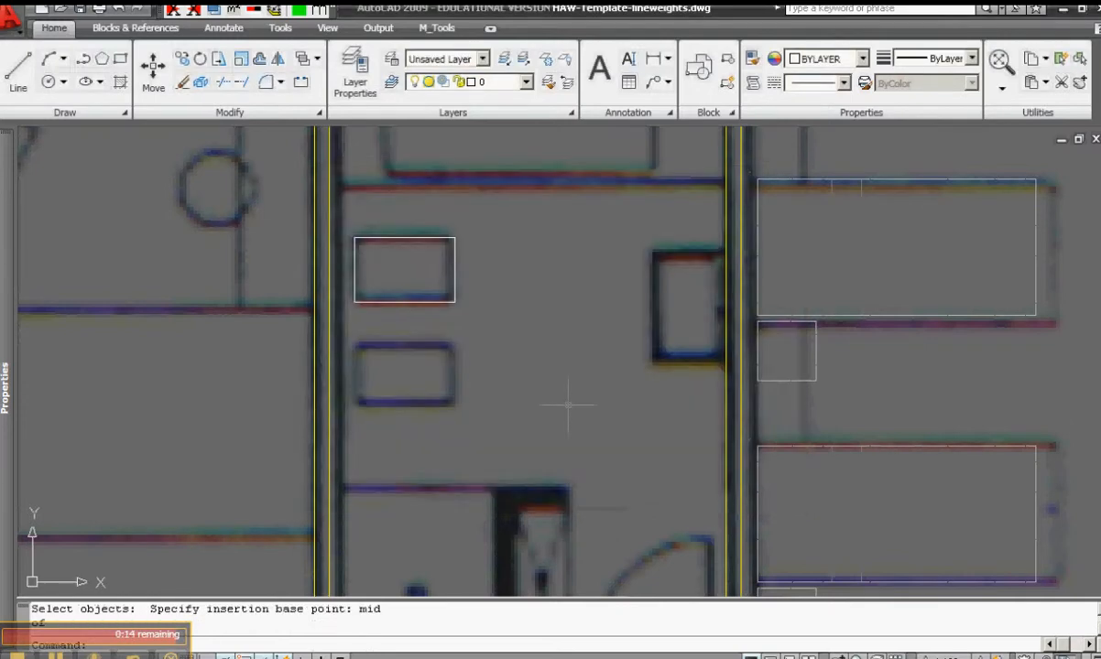
Step: Move the sink block to the FLOR-FIXT layer and reselect it to check its layer
click(568, 405)
click(405, 280)
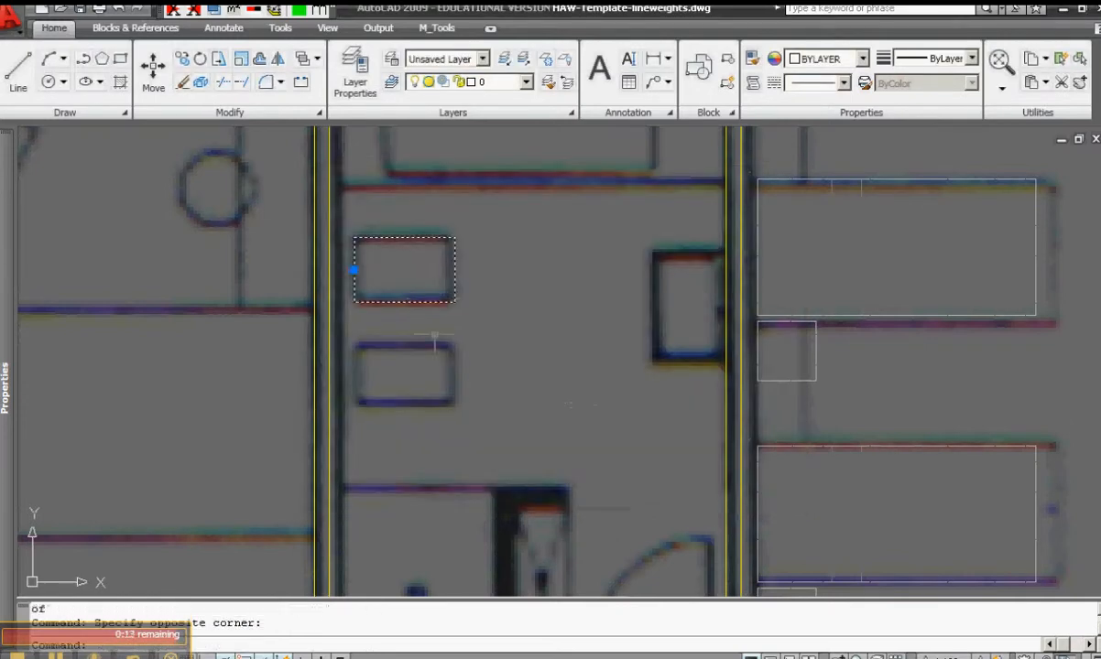
click(527, 83)
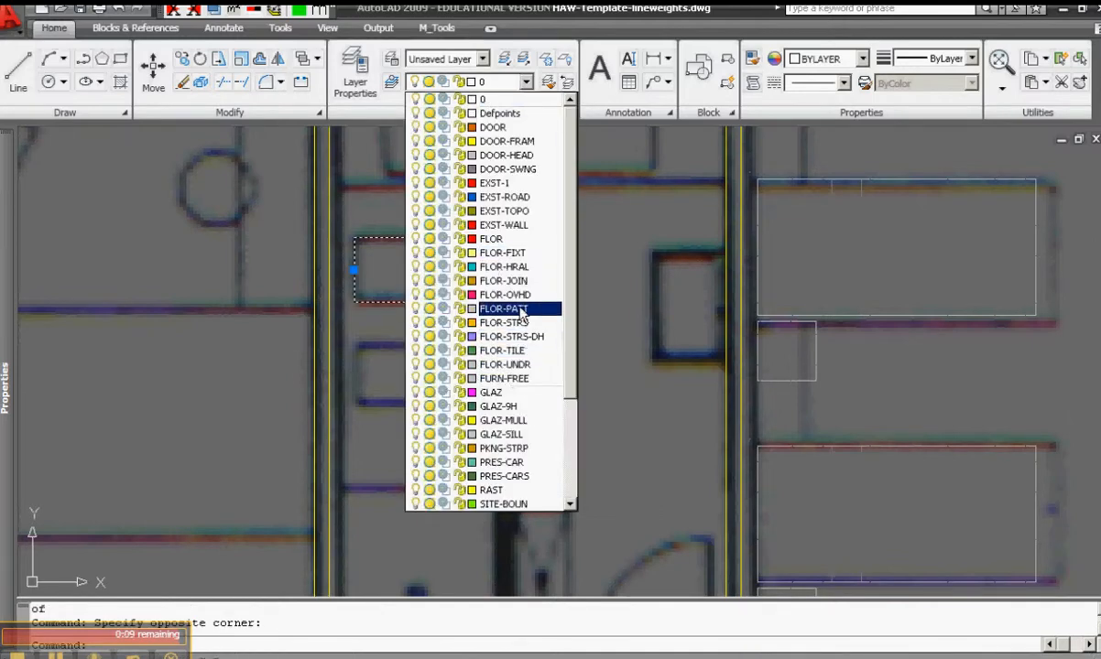
click(514, 257)
key(Escape)
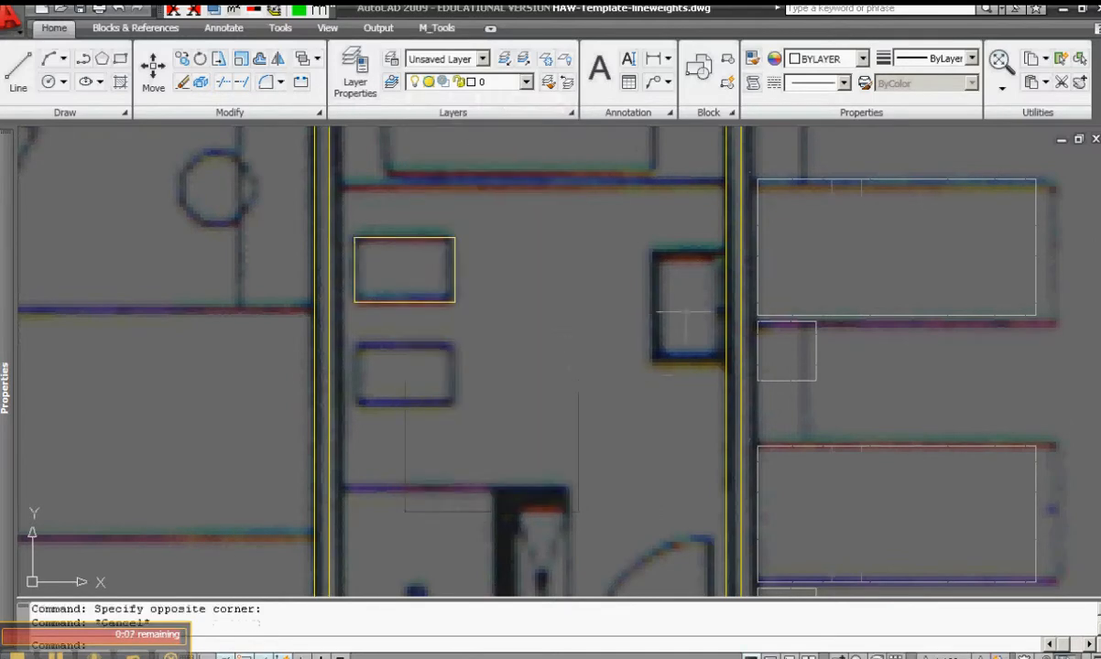
click(454, 269)
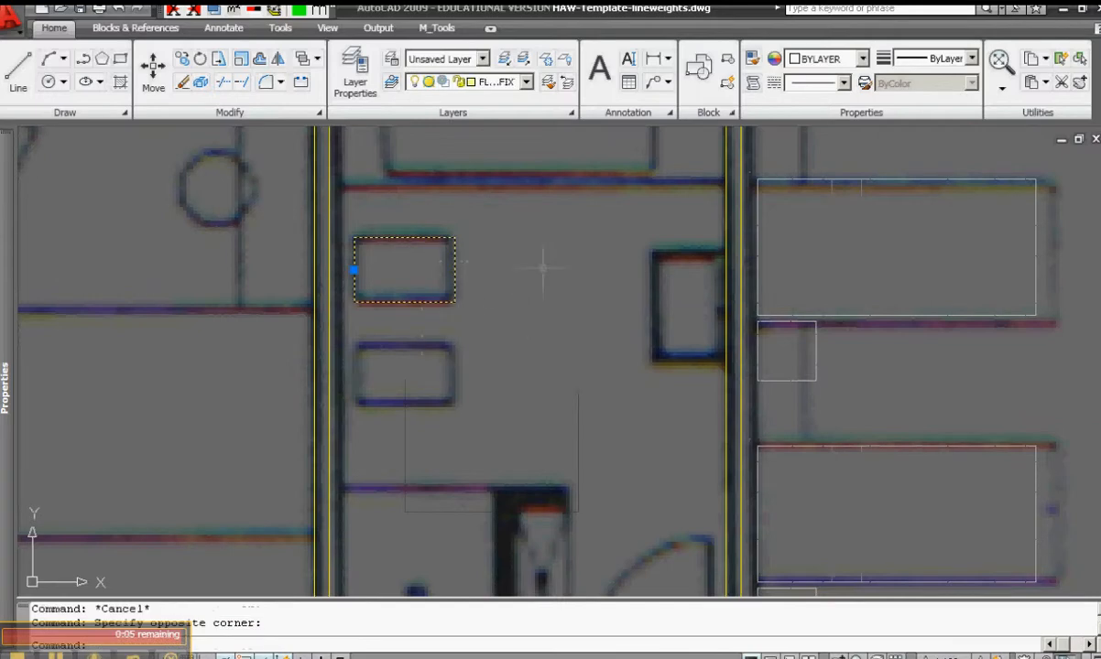